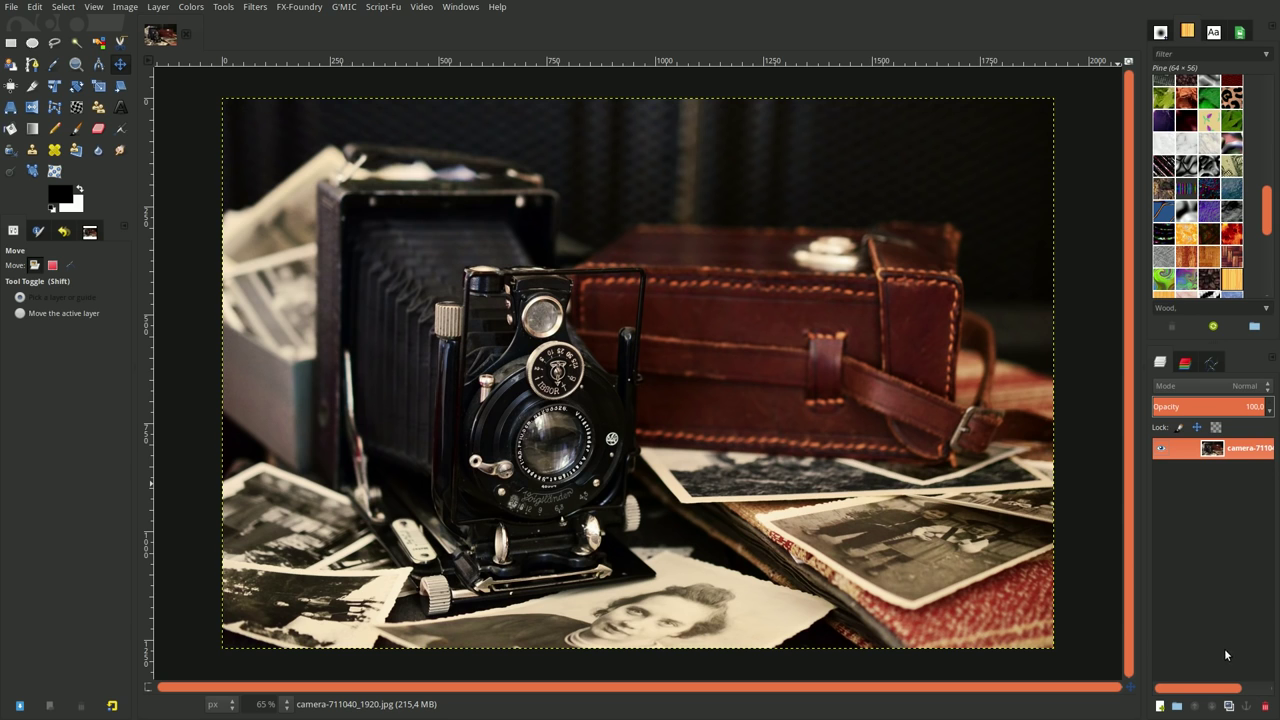
# Step: Duplicate the vintage camera photo layer to create a working copy above it
pyautogui.click(1229, 705)
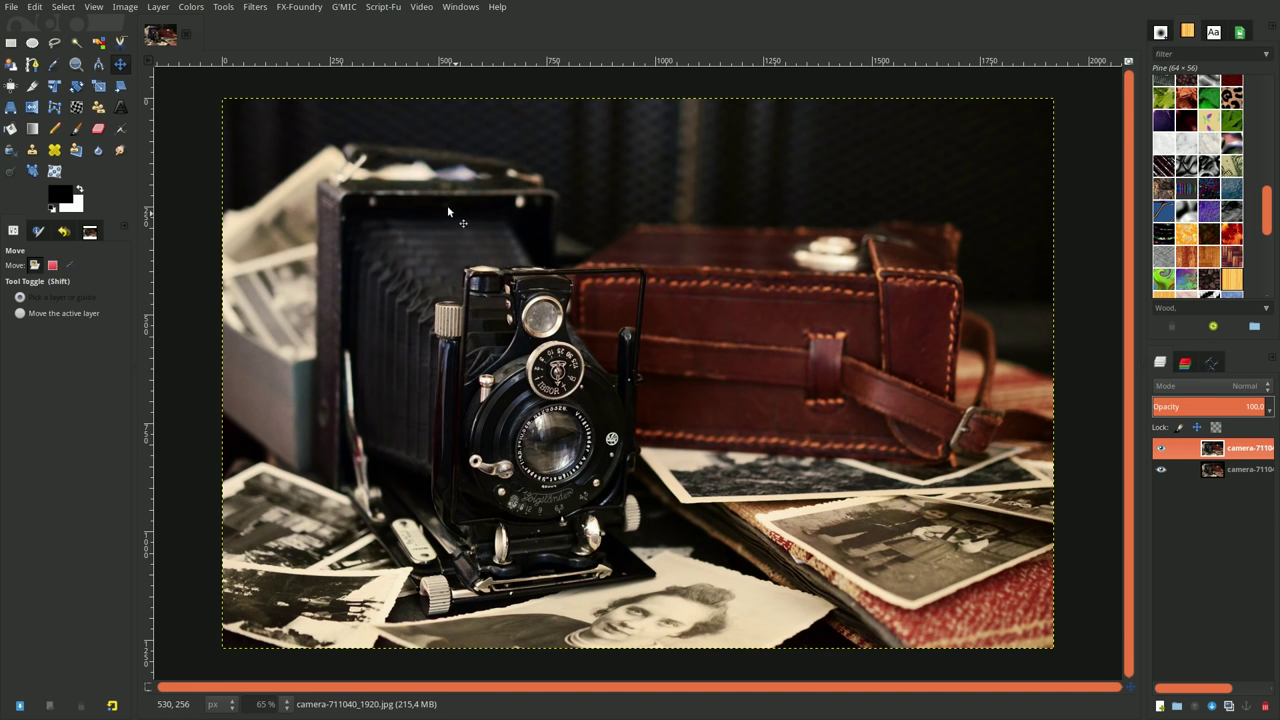
# Step: Open the G'MIC dialog and select the Black & white filter
pyautogui.click(342, 7)
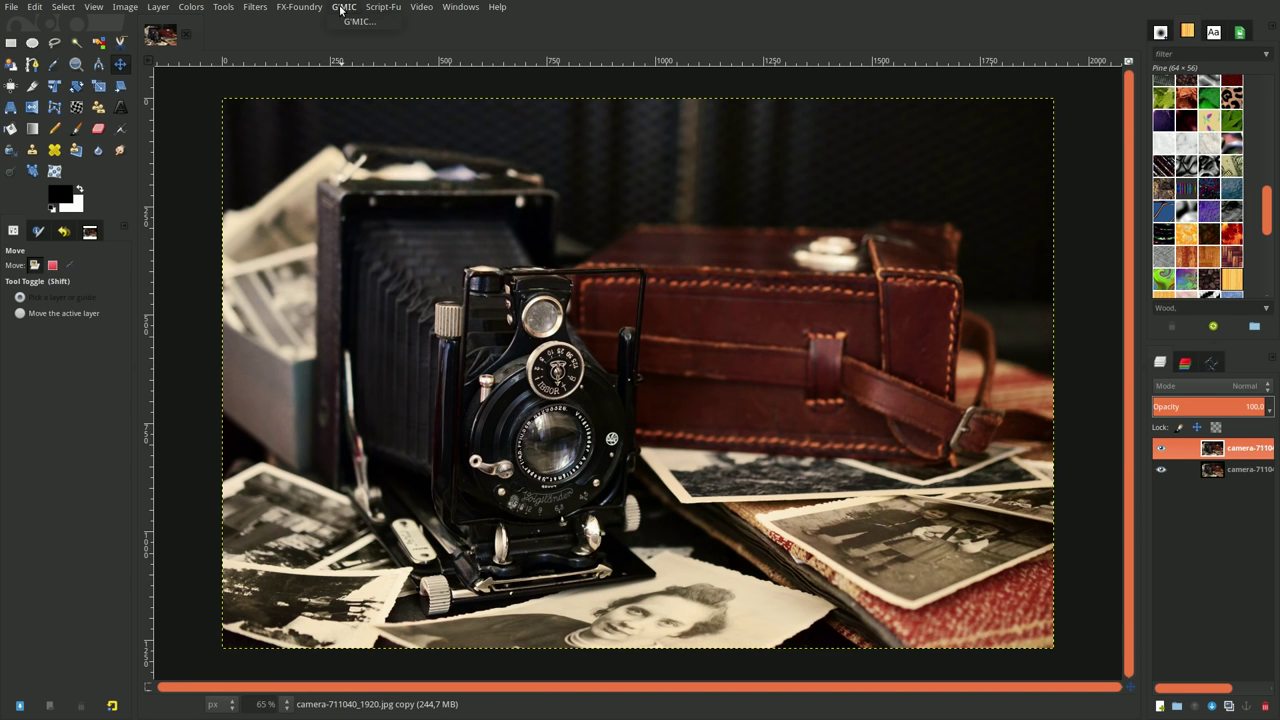
pyautogui.click(350, 23)
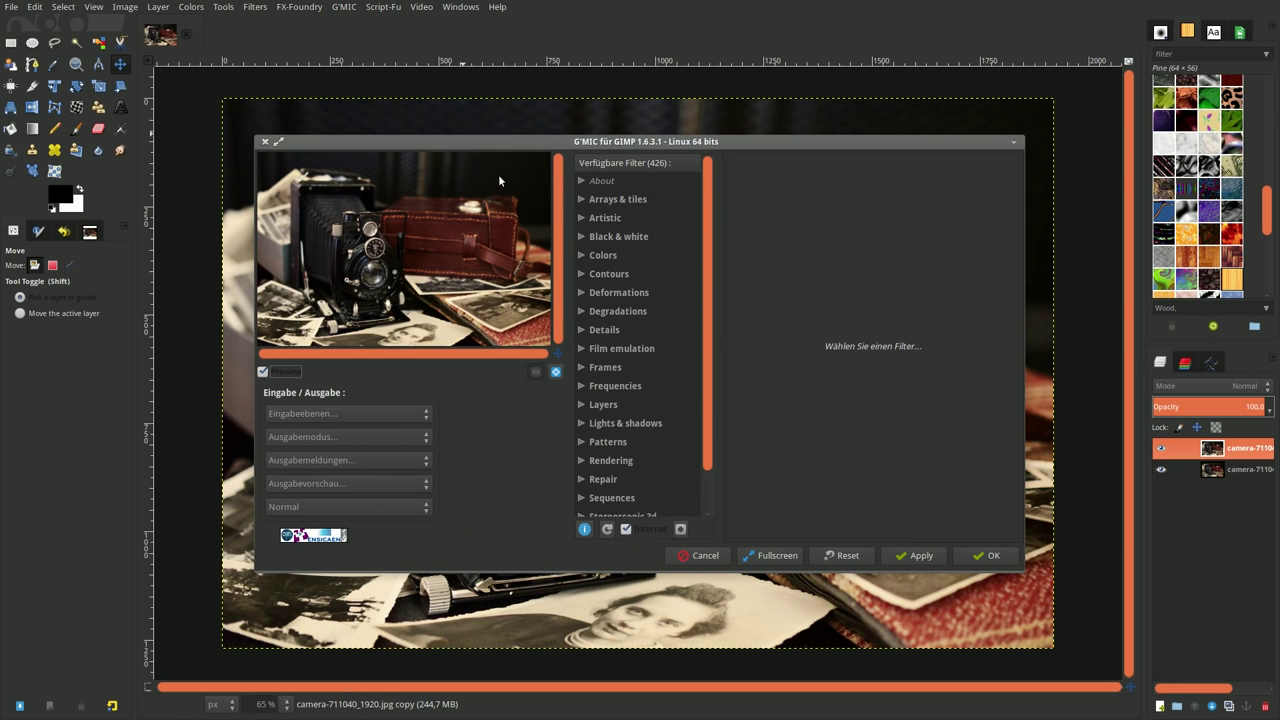
pyautogui.click(581, 237)
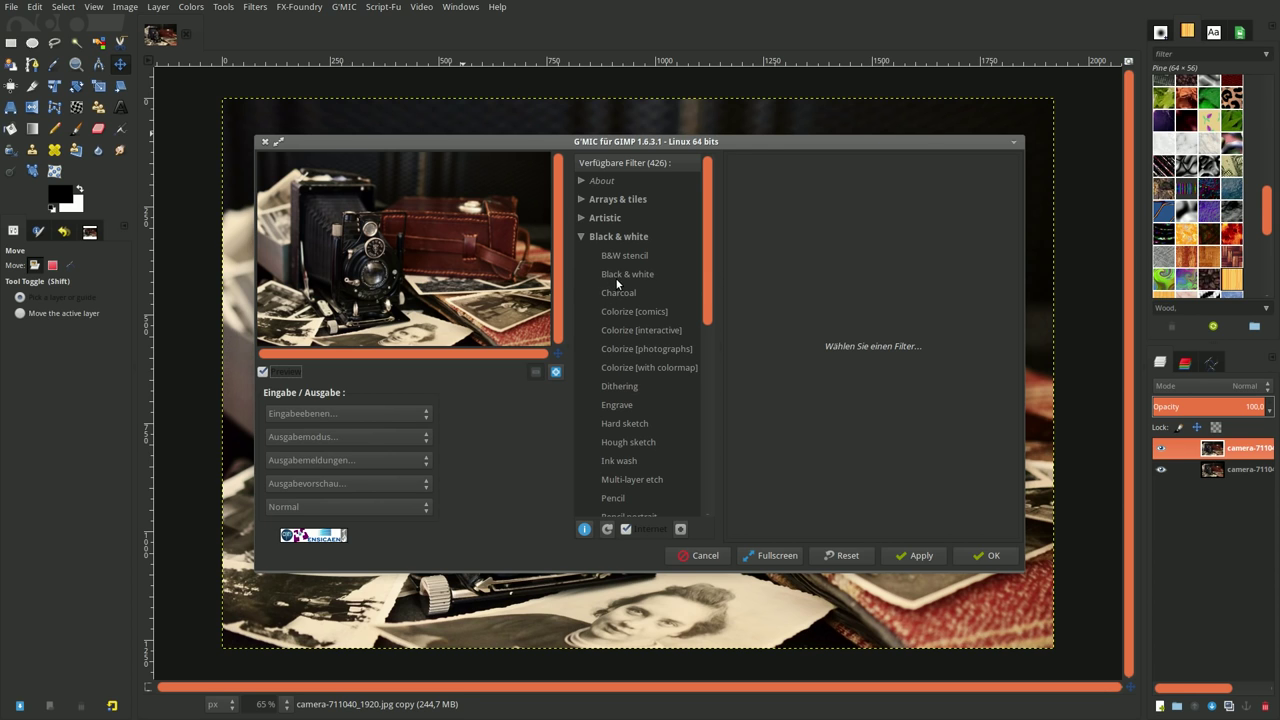
pyautogui.click(616, 277)
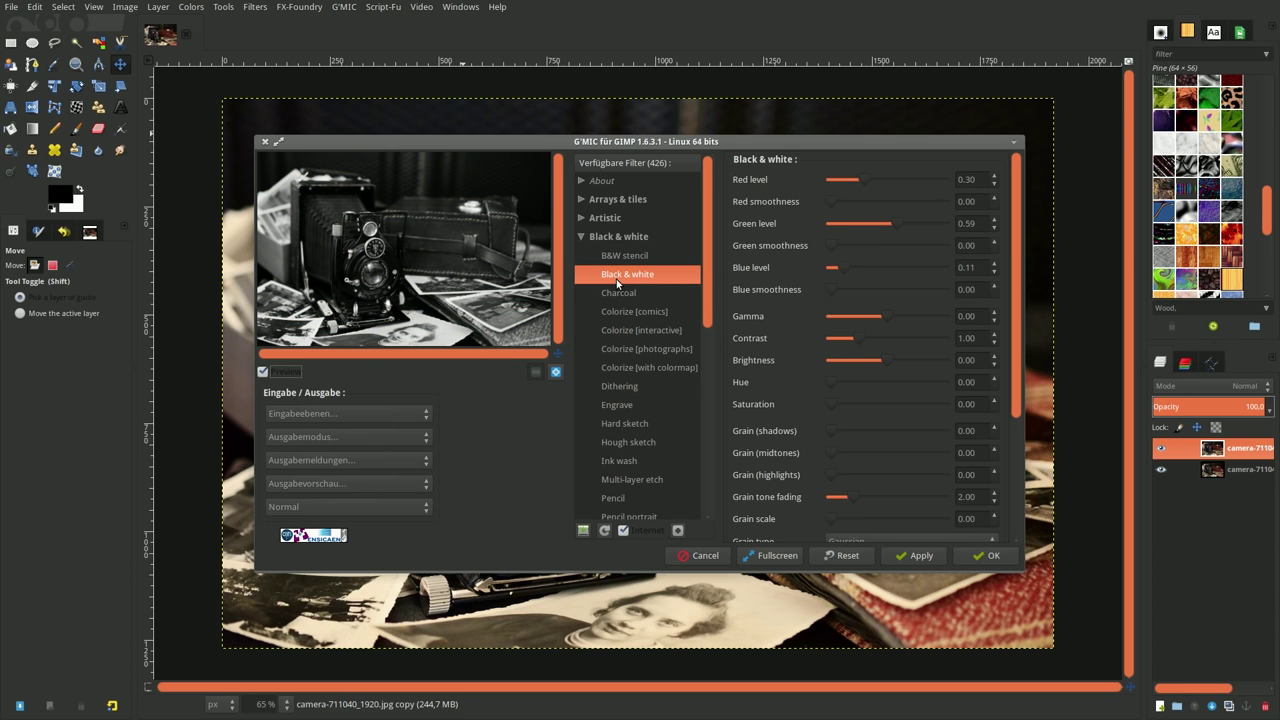
# Step: Set the Black & white Red level to 0.62 and Green level to 0.28
pyautogui.doubleClick(979, 182)
pyautogui.write('0.62')
pyautogui.press('Return')
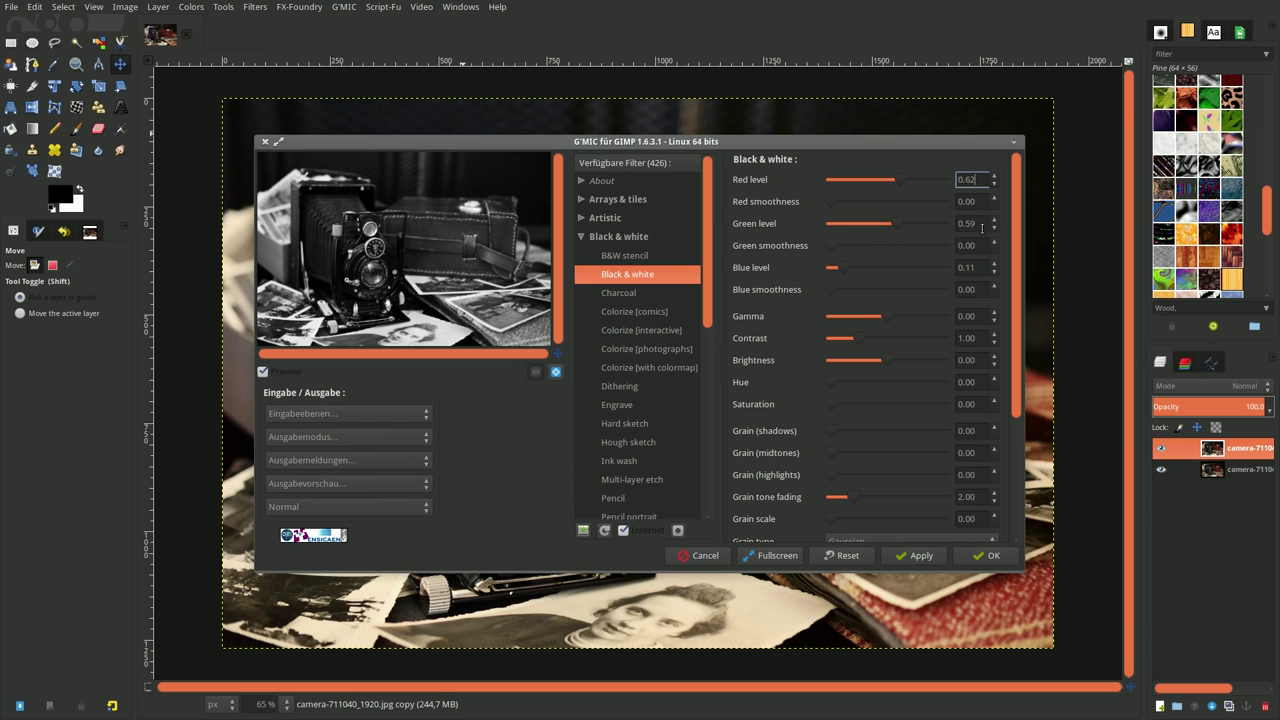
pyautogui.doubleClick(978, 224)
pyautogui.write('0.28')
pyautogui.press('Return')
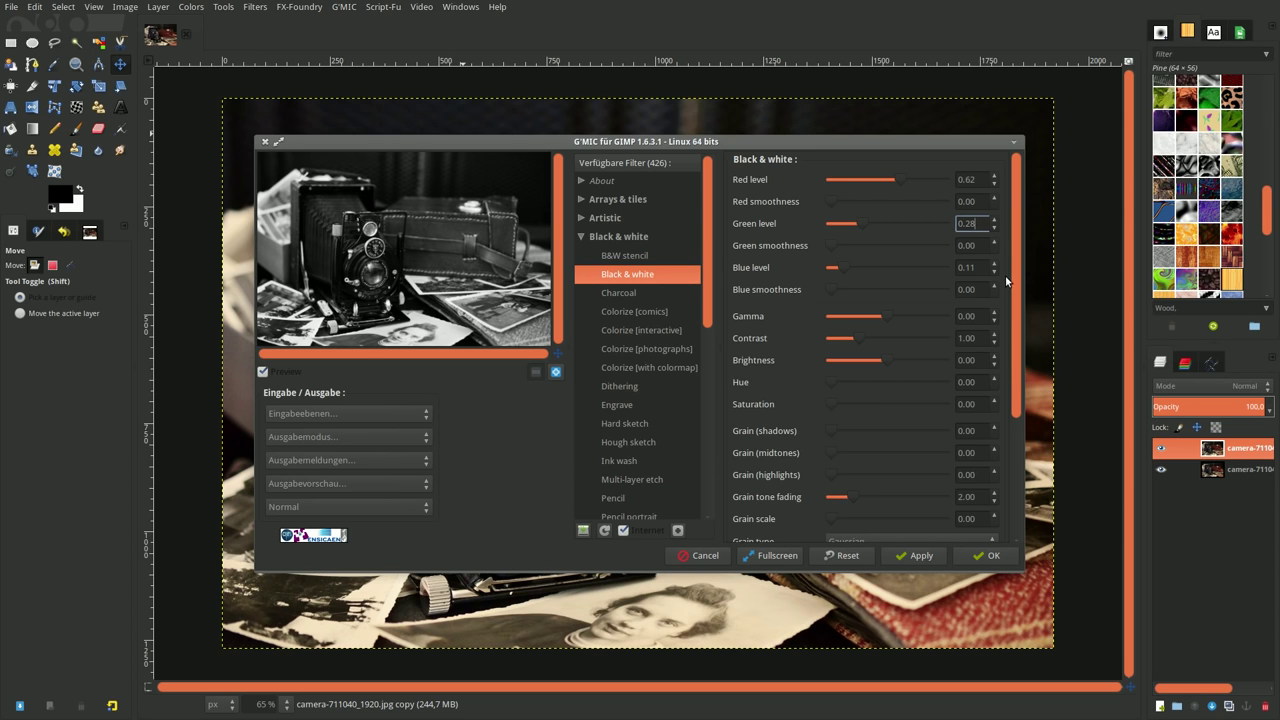
# Step: Set contrast 0.88, brightness 10.65, saturation 0.18 and apply the black-and-white filter
pyautogui.doubleClick(982, 338)
pyautogui.tripleClick(982, 338)
pyautogui.write('0.')
pyautogui.write('88')
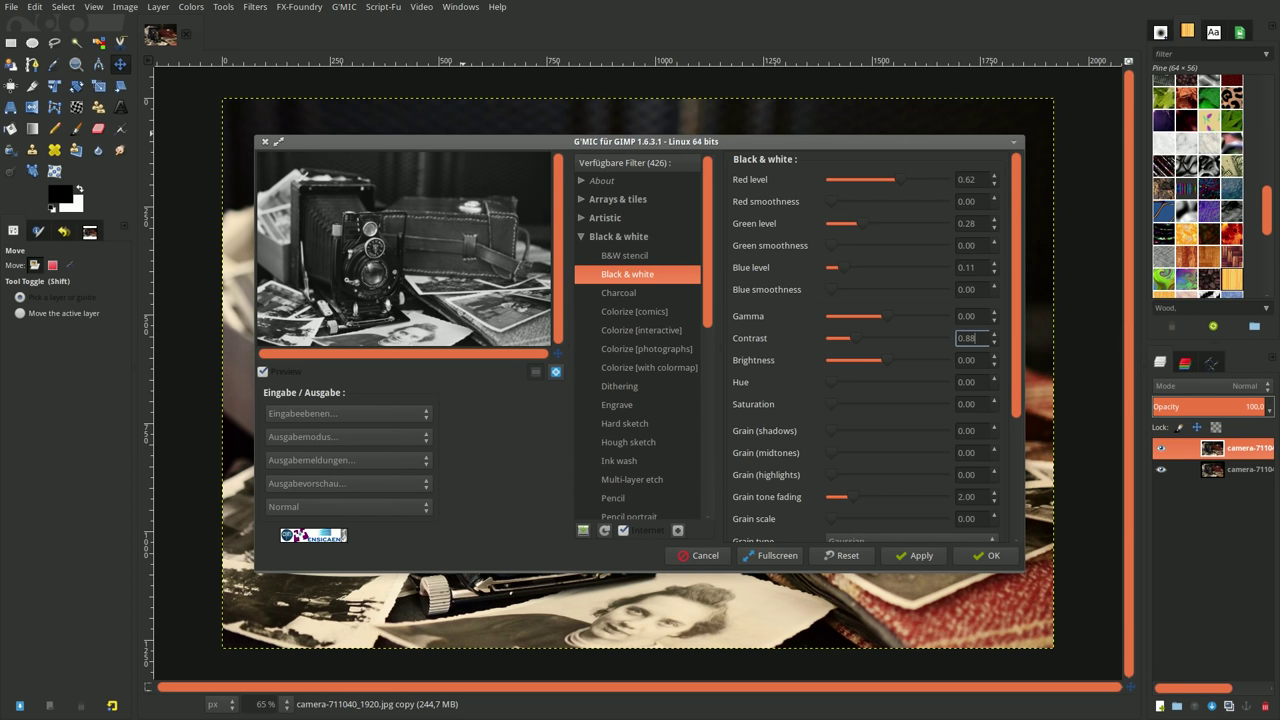
pyautogui.doubleClick(976, 361)
pyautogui.write('10.')
pyautogui.write('65')
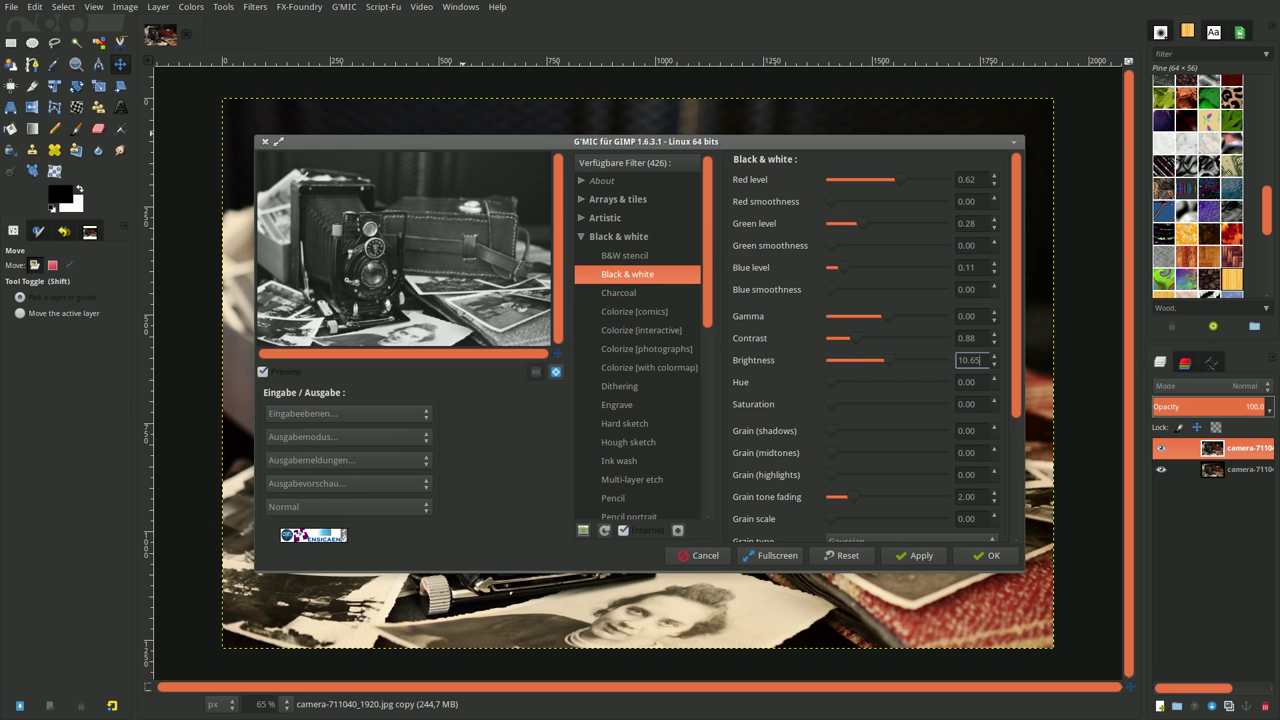
pyautogui.click(969, 404)
pyautogui.write('18')
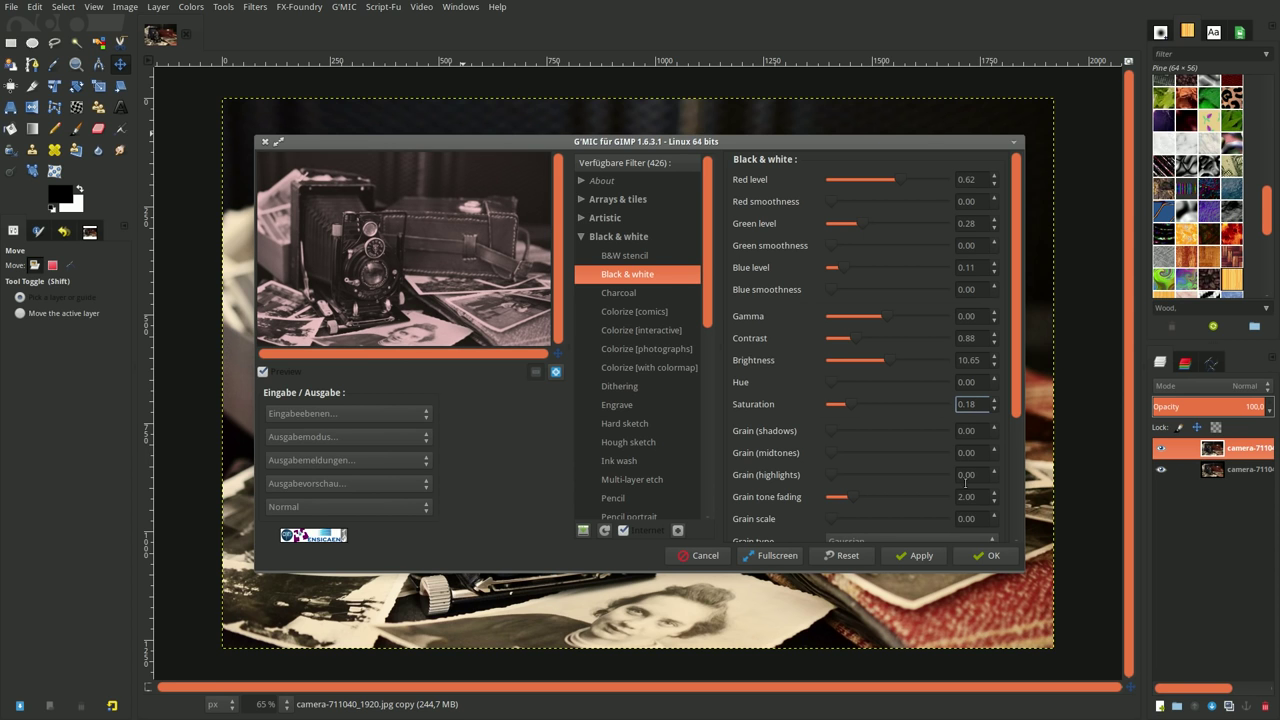
pyautogui.click(981, 554)
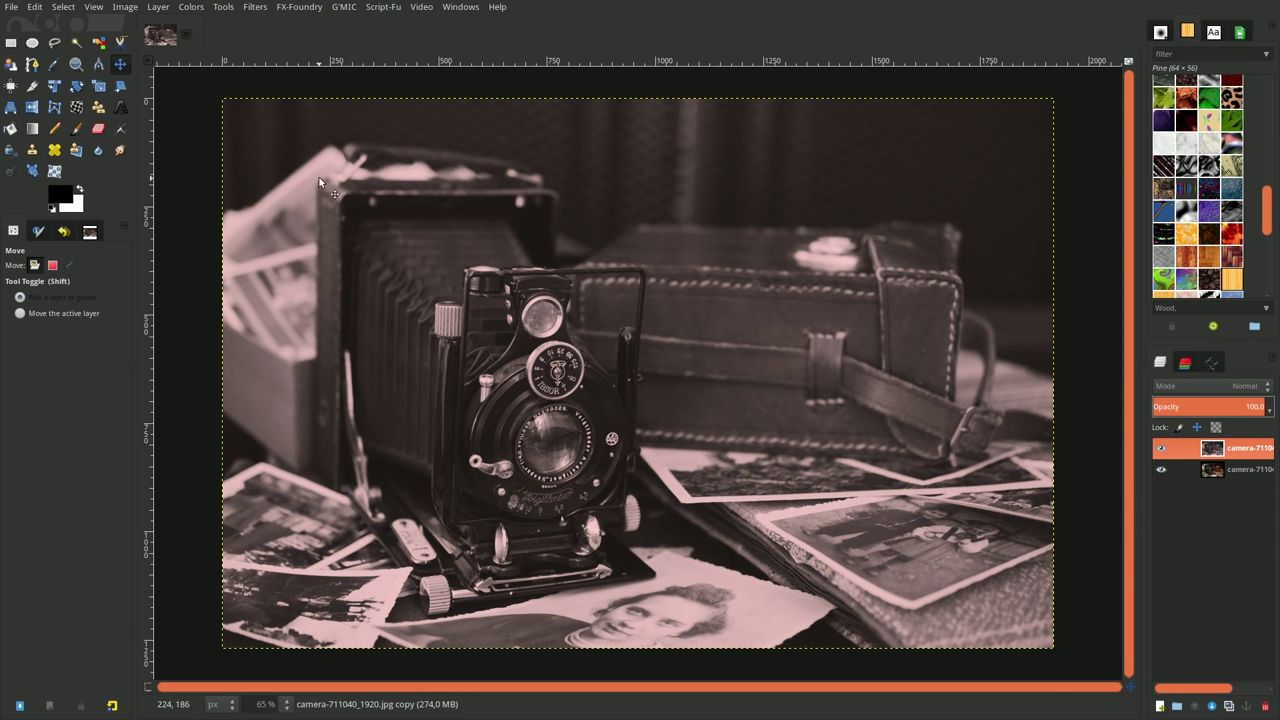
# Step: Reopen G'MIC and select the Colors > Color grading filter
pyautogui.click(253, 11)
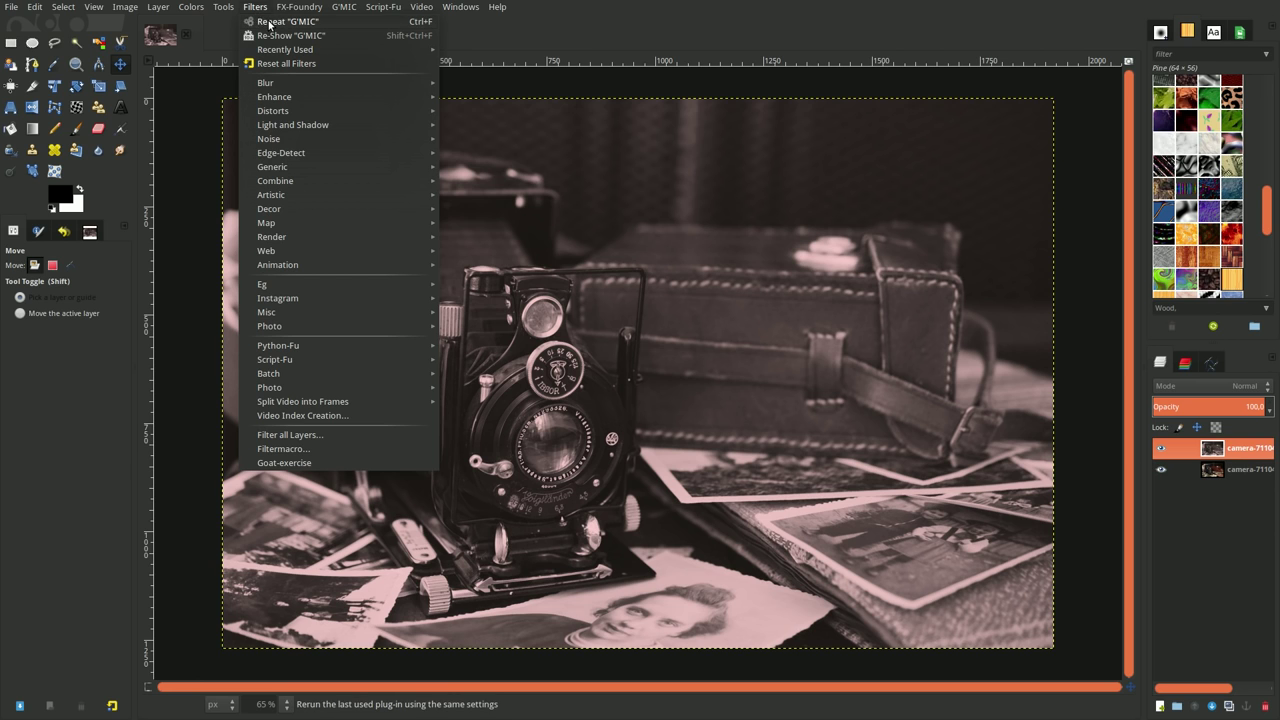
pyautogui.click(270, 38)
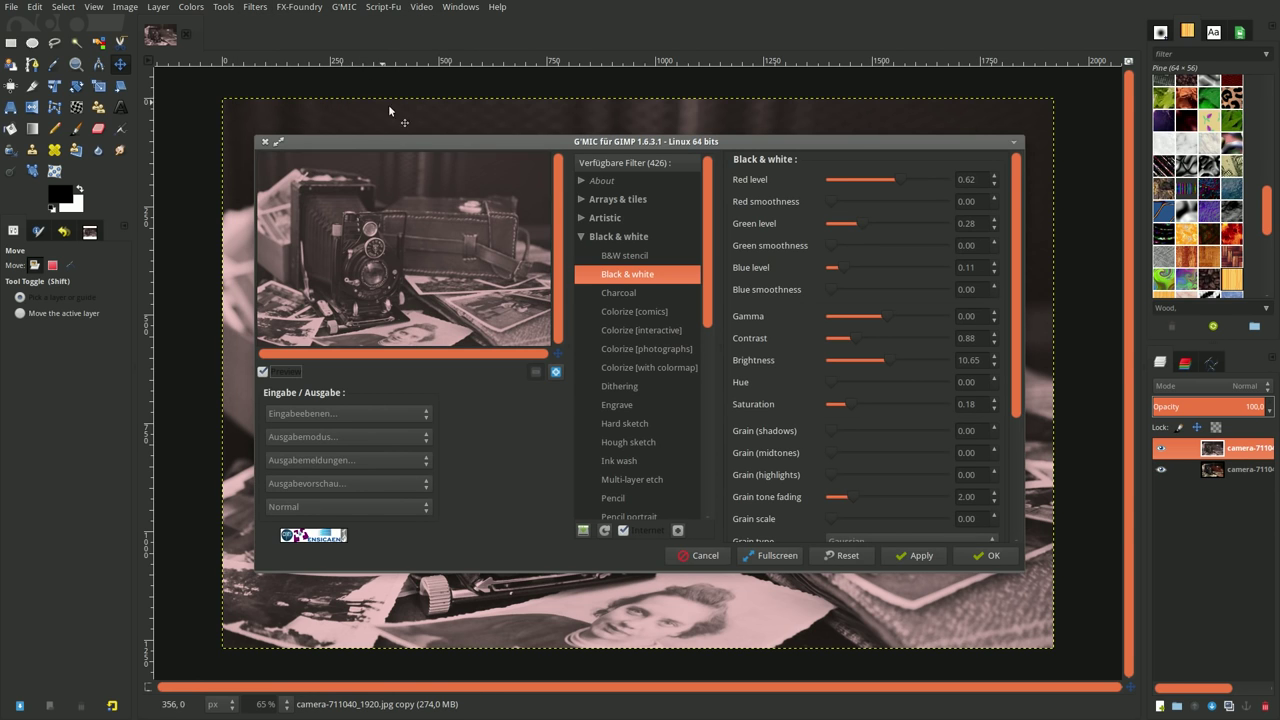
pyautogui.click(581, 237)
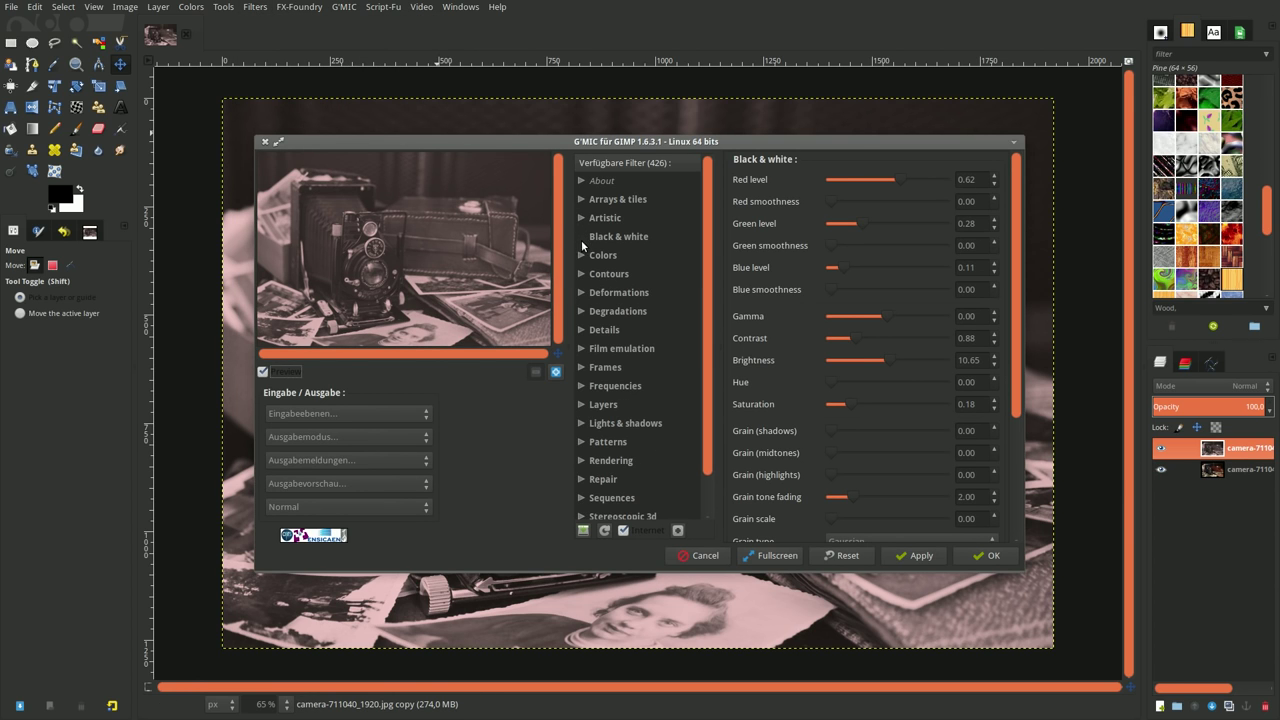
pyautogui.click(581, 254)
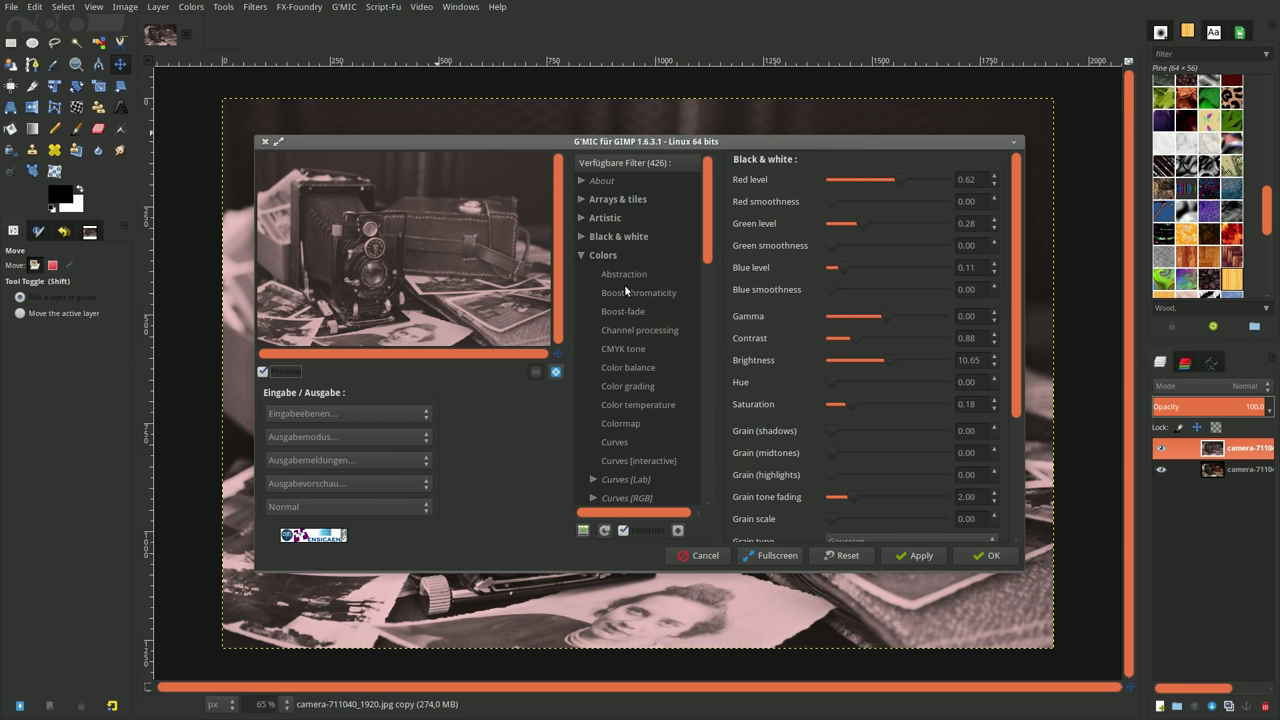
pyautogui.click(628, 386)
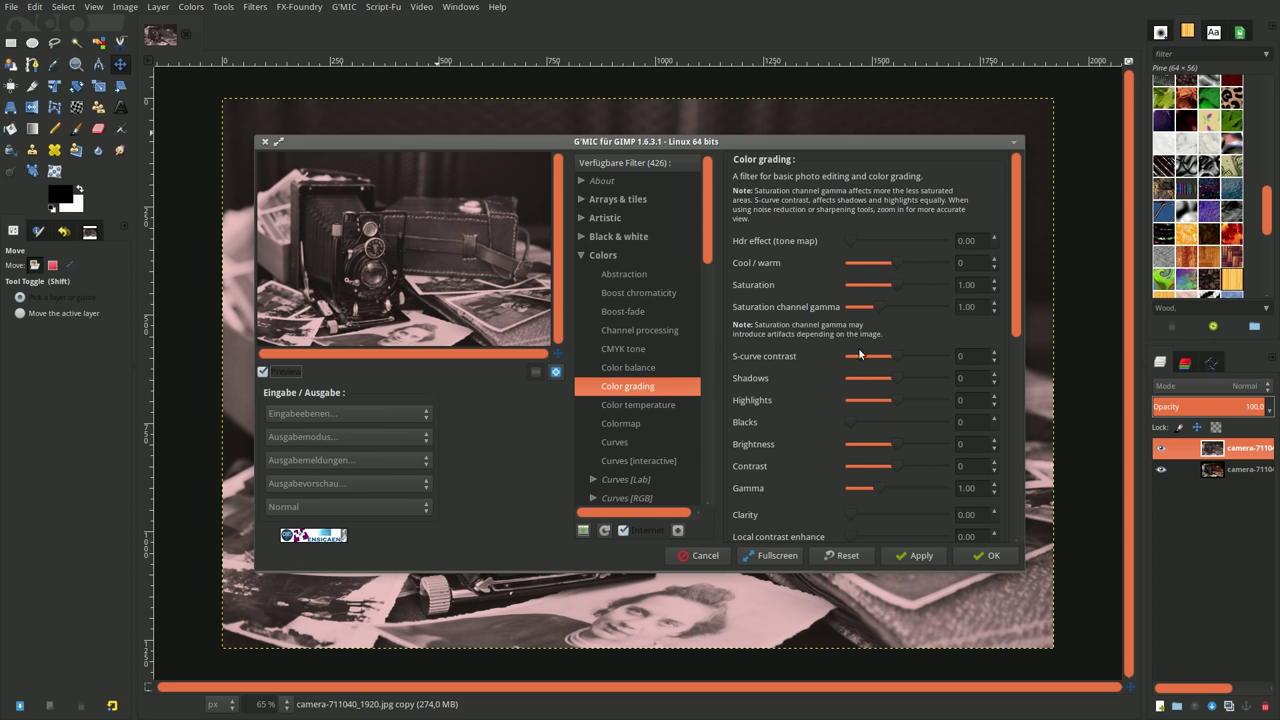
# Step: Set Hdr effect 0.09, Saturation 0.61 and Saturation channel gamma 1.49
pyautogui.doubleClick(978, 242)
pyautogui.write('0')
pyautogui.write('9')
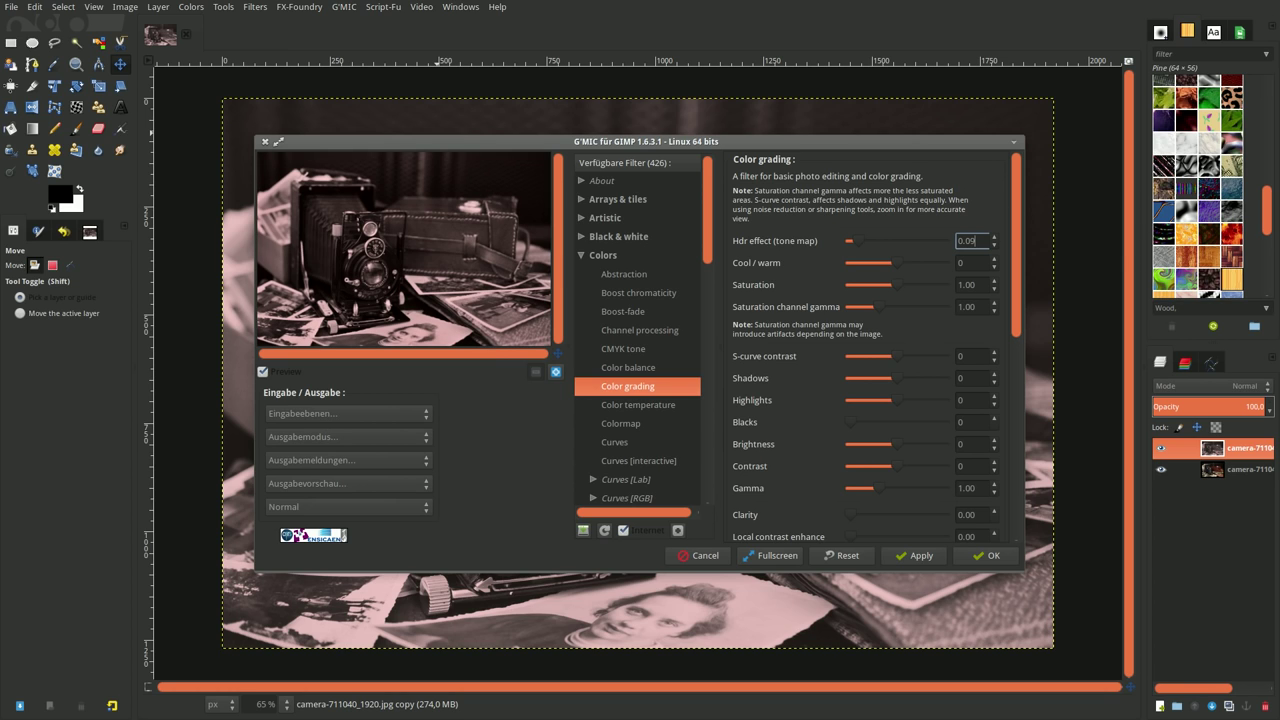
pyautogui.doubleClick(970, 285)
pyautogui.write('0')
pyautogui.write('.61')
pyautogui.doubleClick(982, 310)
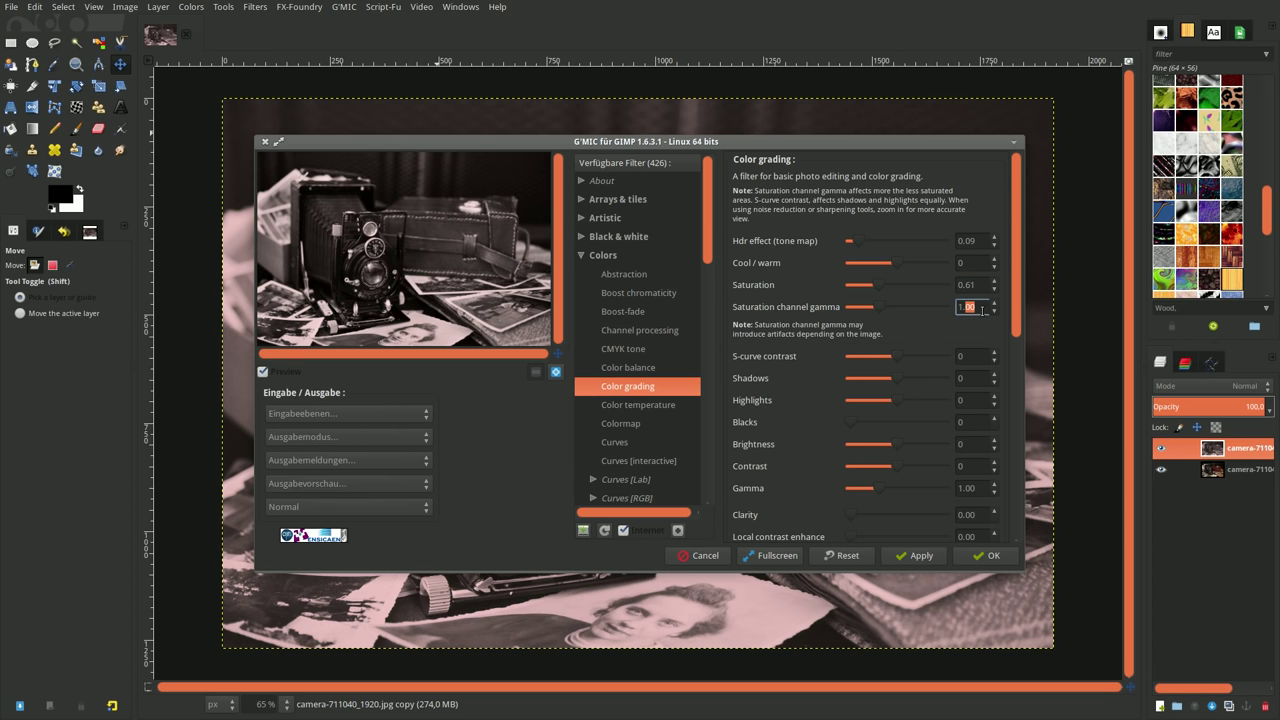
pyautogui.write('49')
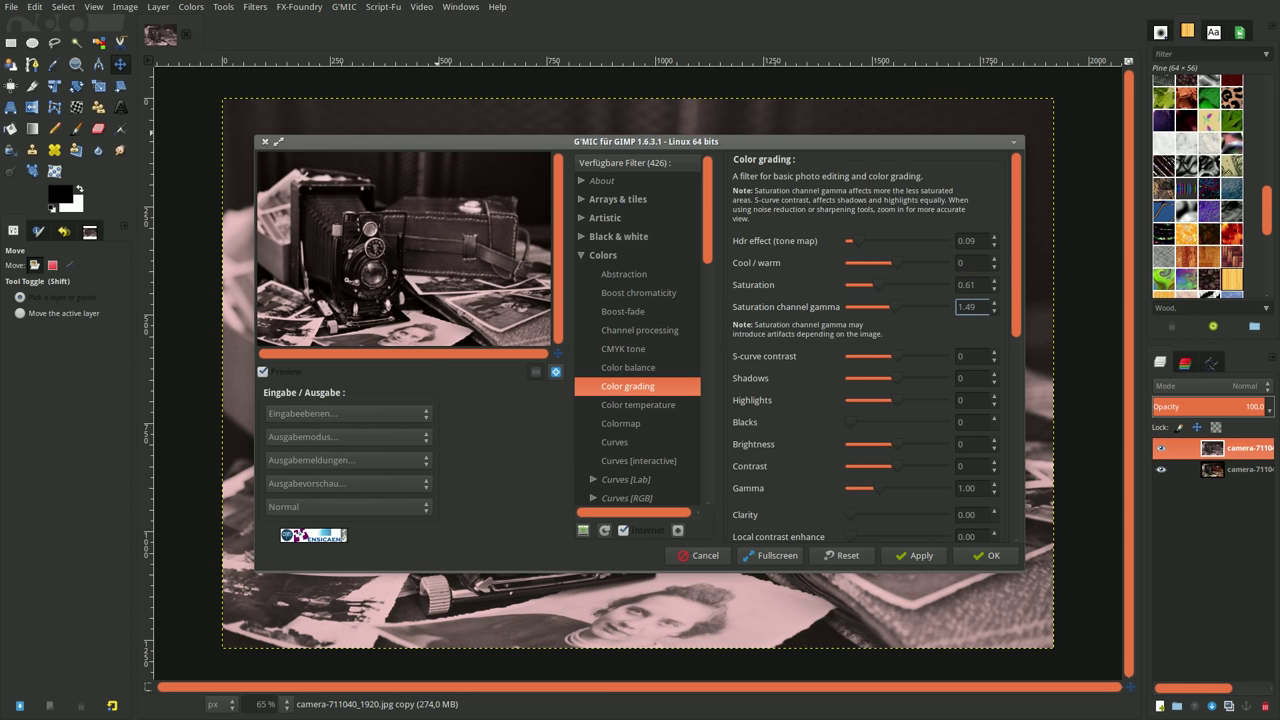
# Step: Set Color grading S-curve contrast -9, Shadows 11 and Highlights 50
pyautogui.click(977, 355)
pyautogui.write('-')
pyautogui.write('9')
pyautogui.click(978, 378)
pyautogui.write('11')
pyautogui.click(973, 399)
pyautogui.write('50')
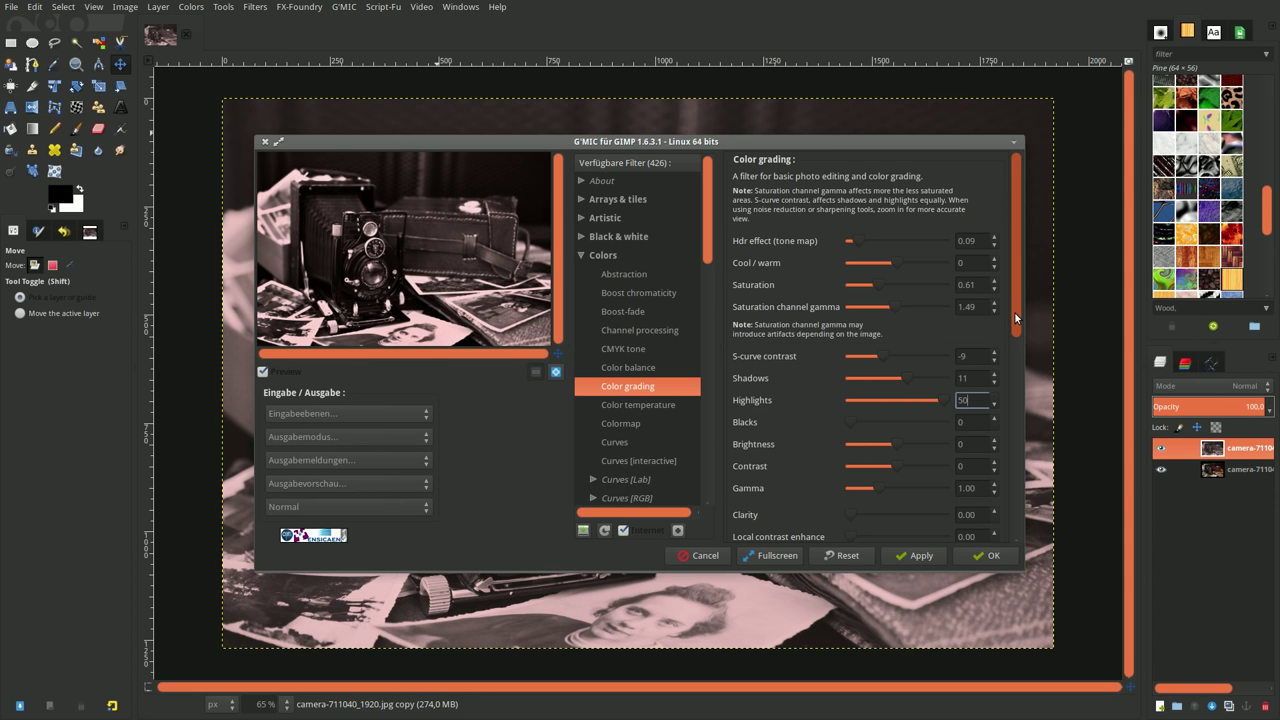
pyautogui.moveTo(1014, 311); pyautogui.dragTo(1014, 353)
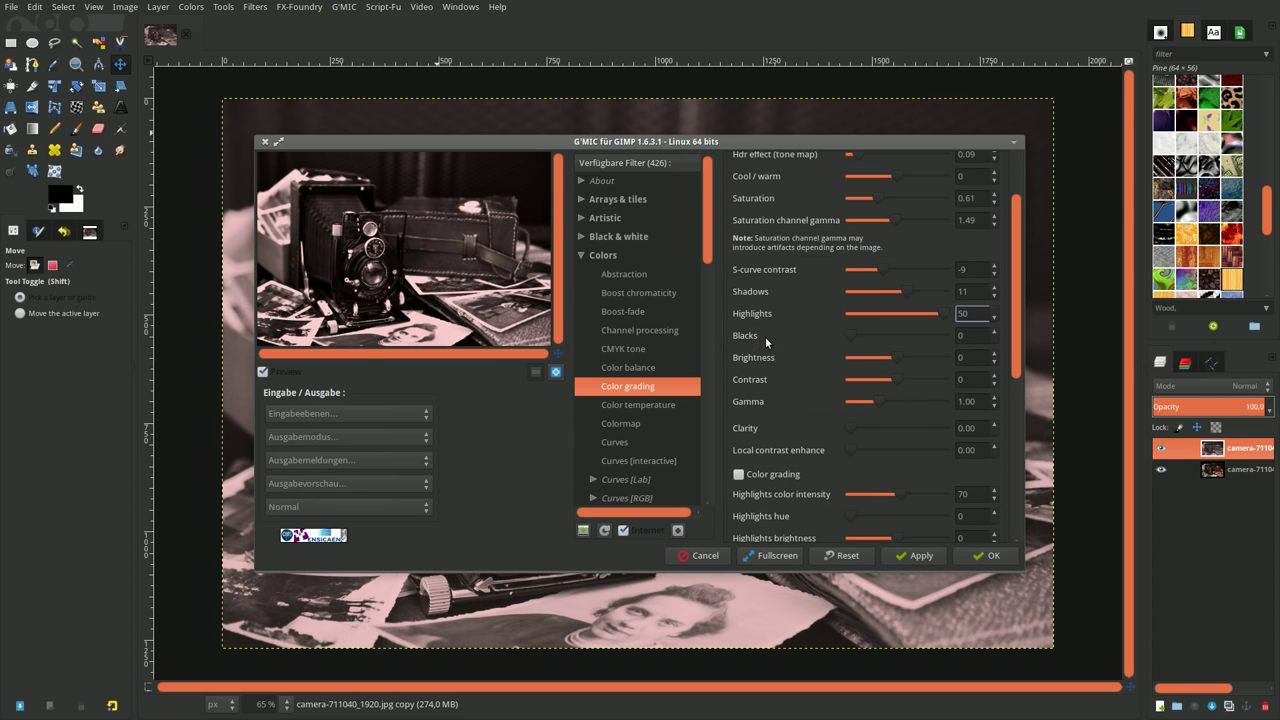
# Step: Set Blacks 9, Clarity 0.67, Local contrast 0.32 and apply the colour grading
pyautogui.doubleClick(970, 335)
pyautogui.write('9')
pyautogui.doubleClick(979, 428)
pyautogui.write('67')
pyautogui.press('Return')
pyautogui.doubleClick(975, 450)
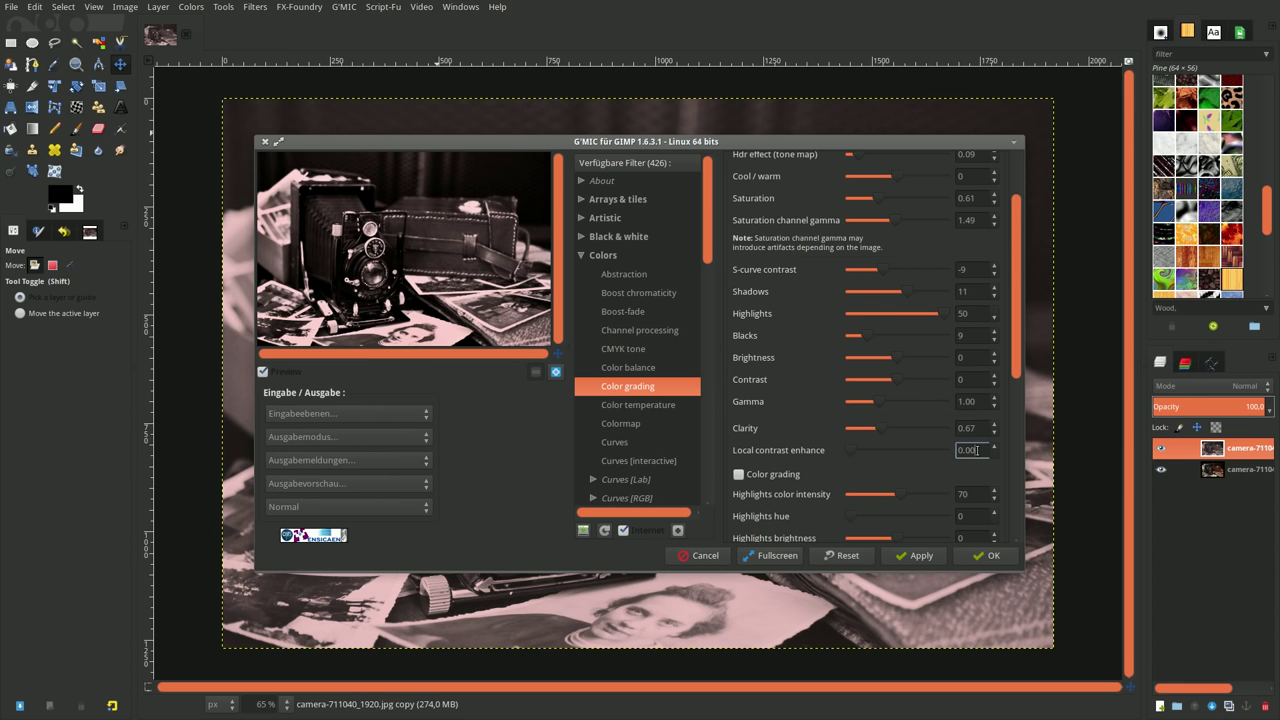
pyautogui.write('32')
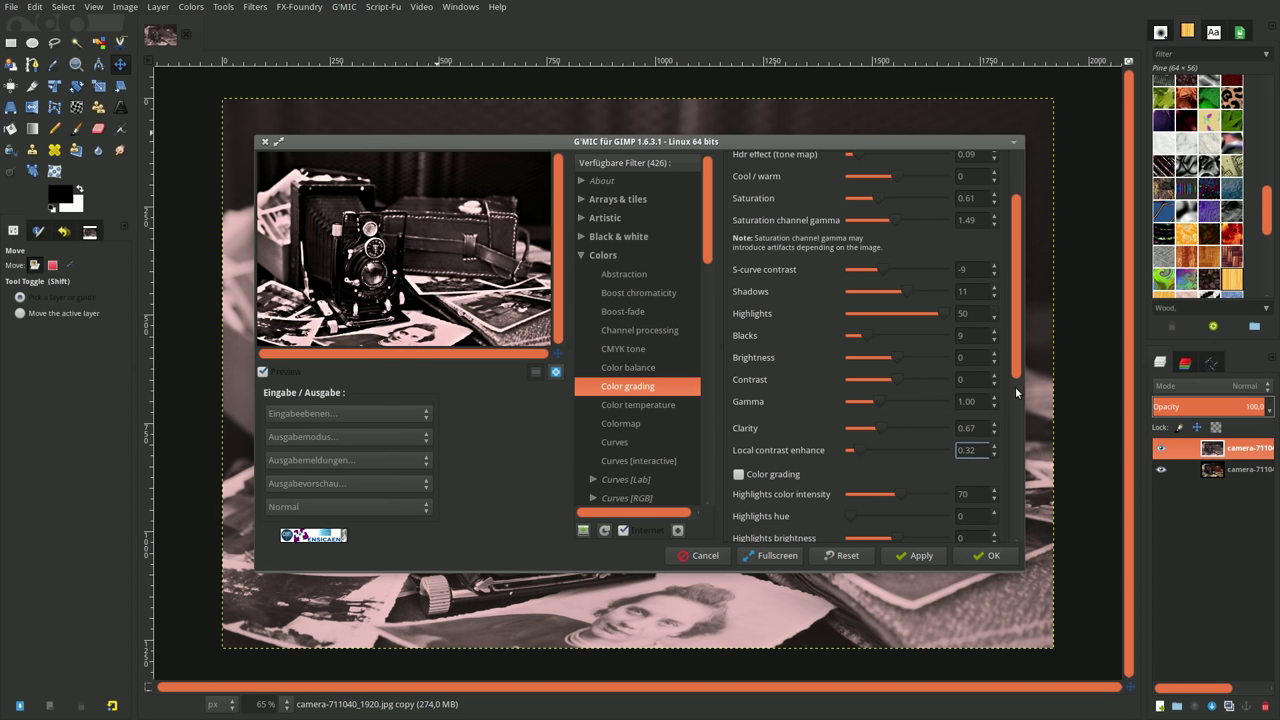
pyautogui.scroll(3, 1017, 356)
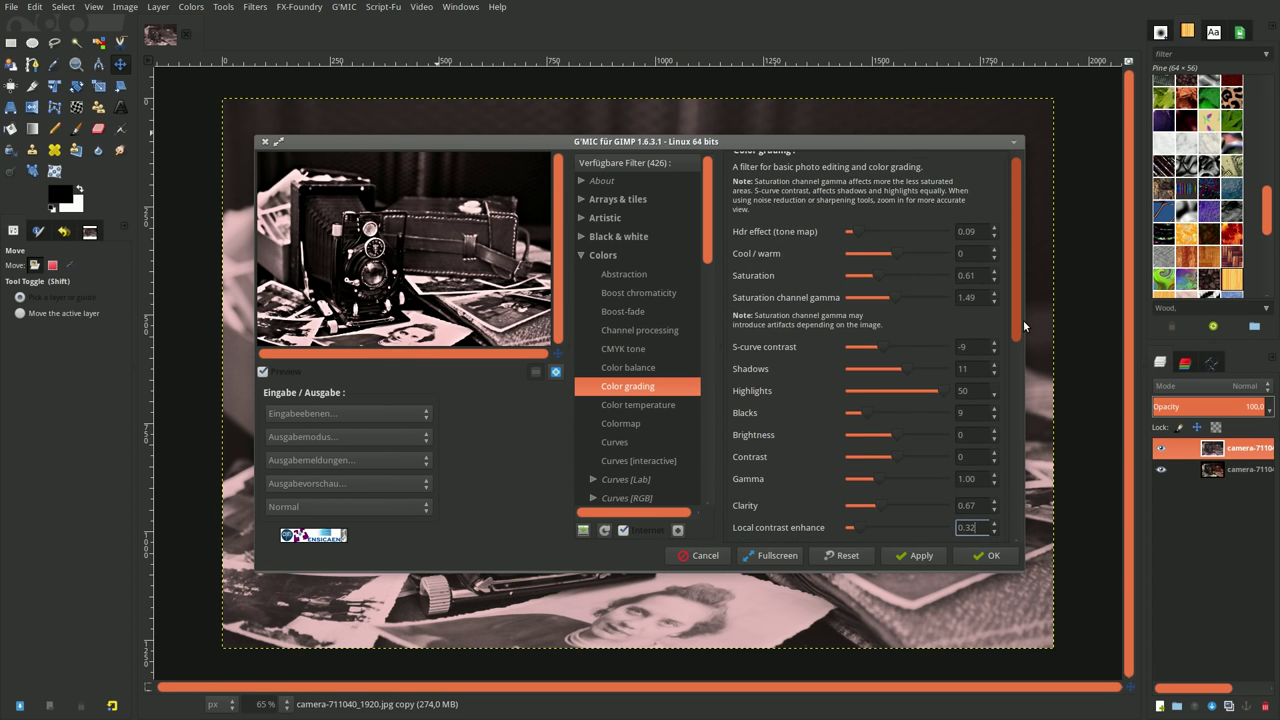
pyautogui.scroll(-2, 1023, 322)
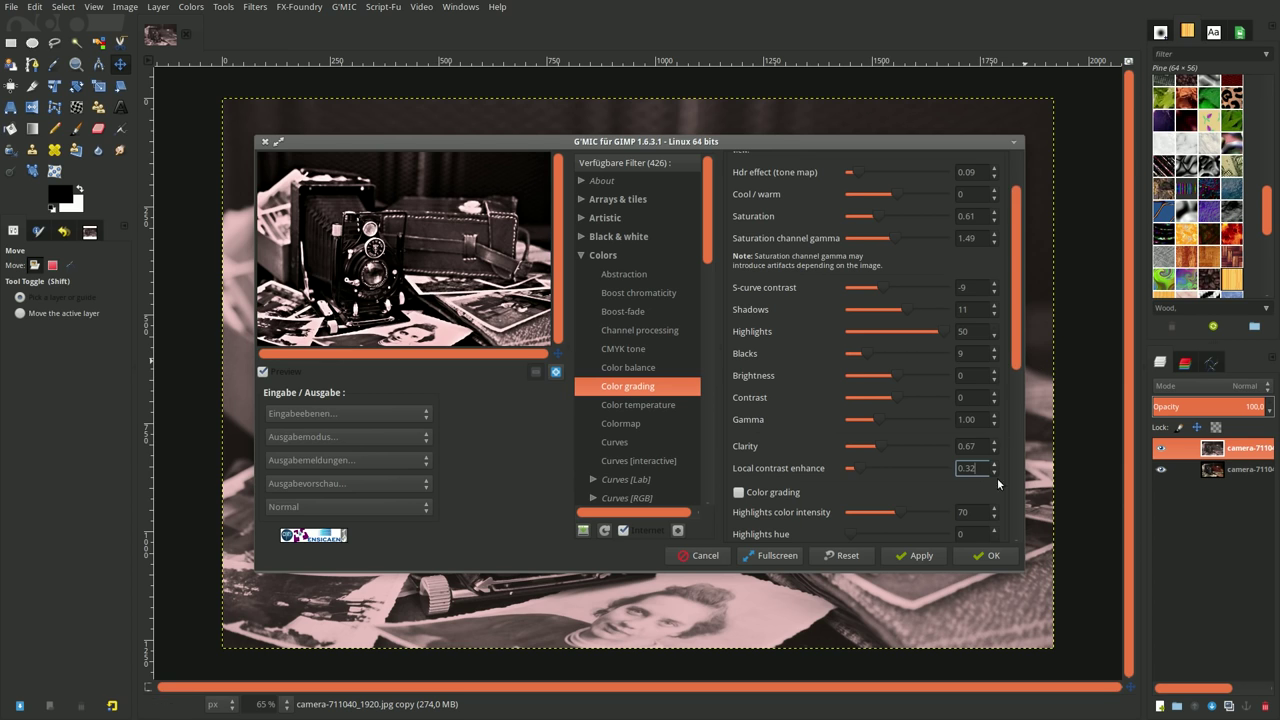
pyautogui.click(1005, 556)
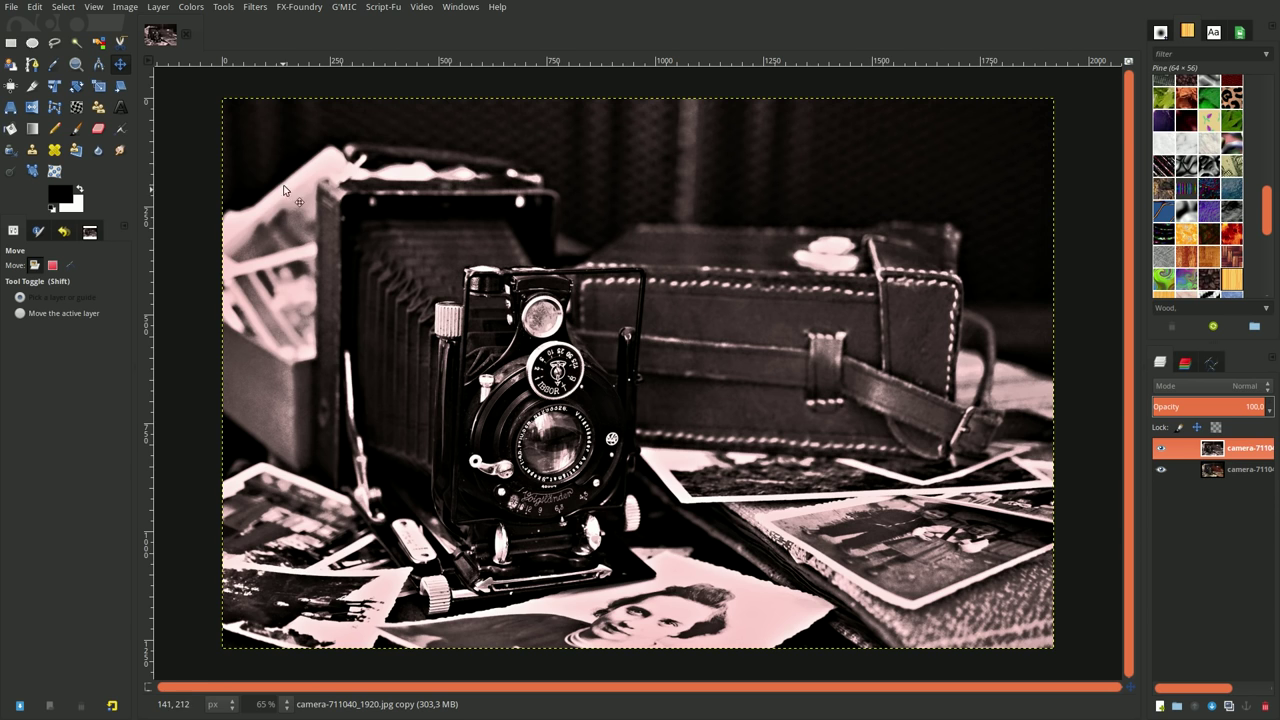
# Step: Apply G'MIC's Degradations > Noise [additive] filter at amplitude 20 for film grain
pyautogui.click(257, 12)
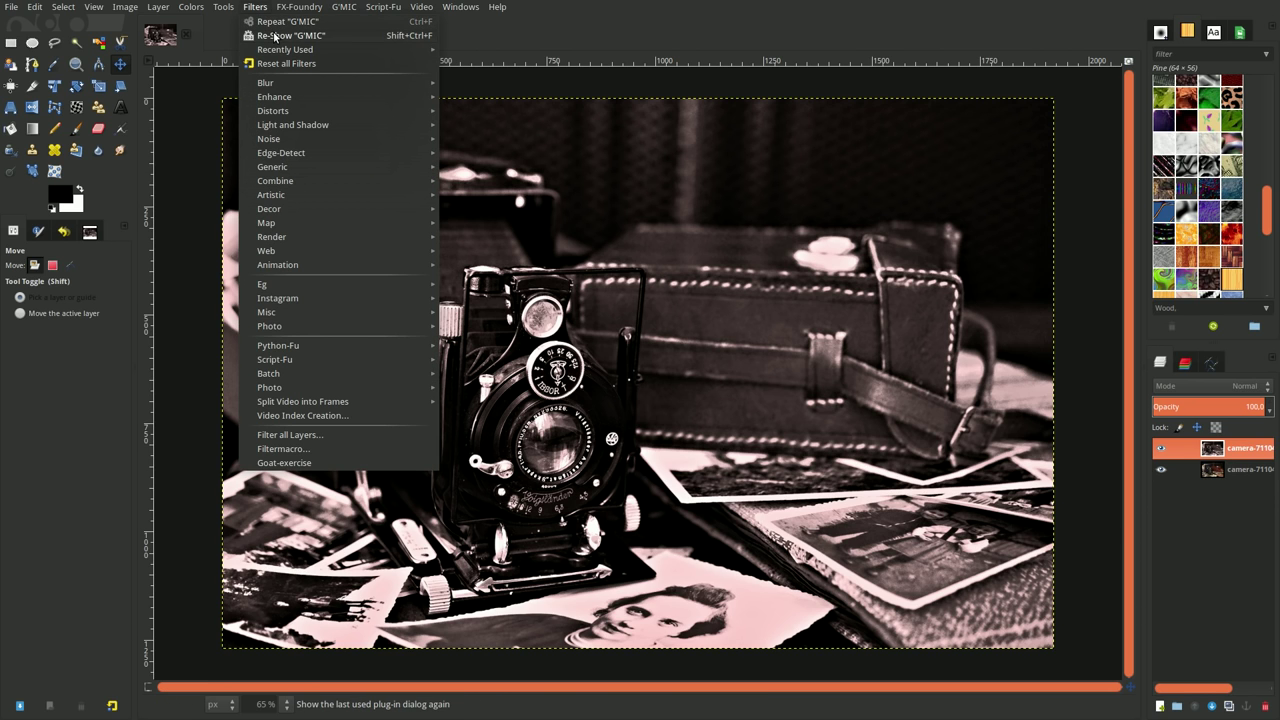
pyautogui.press('Escape')
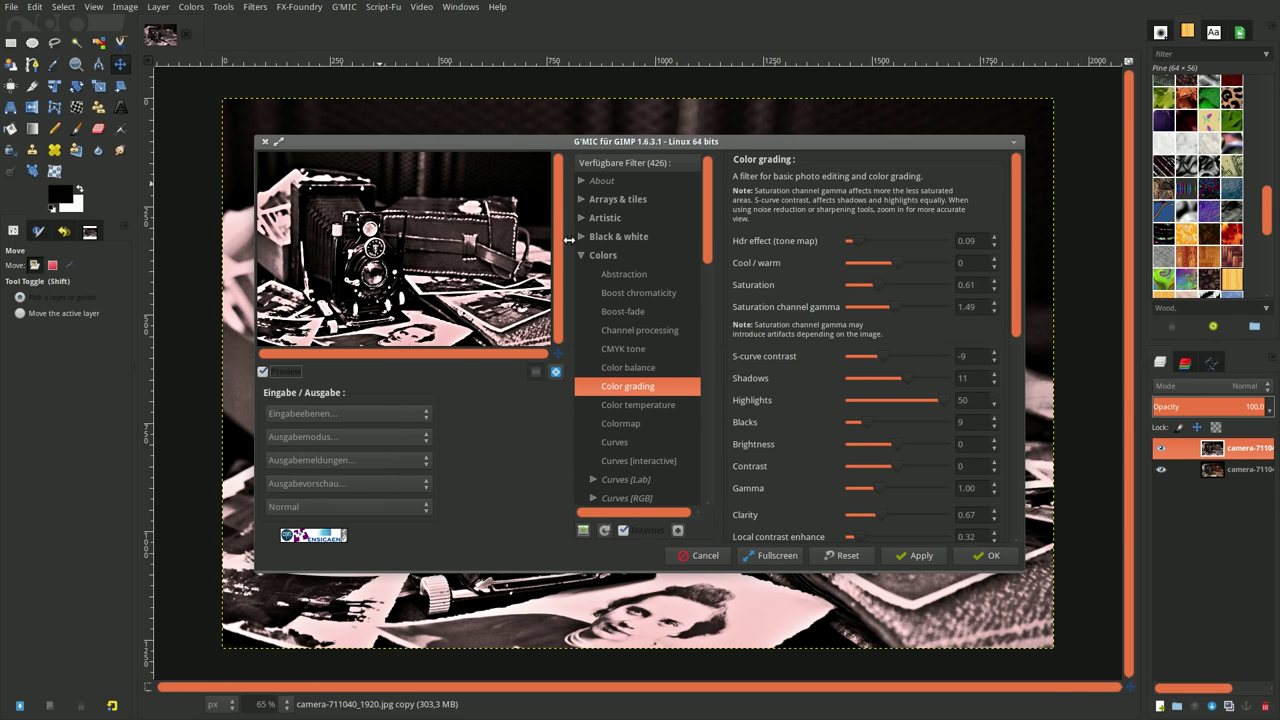
pyautogui.click(578, 256)
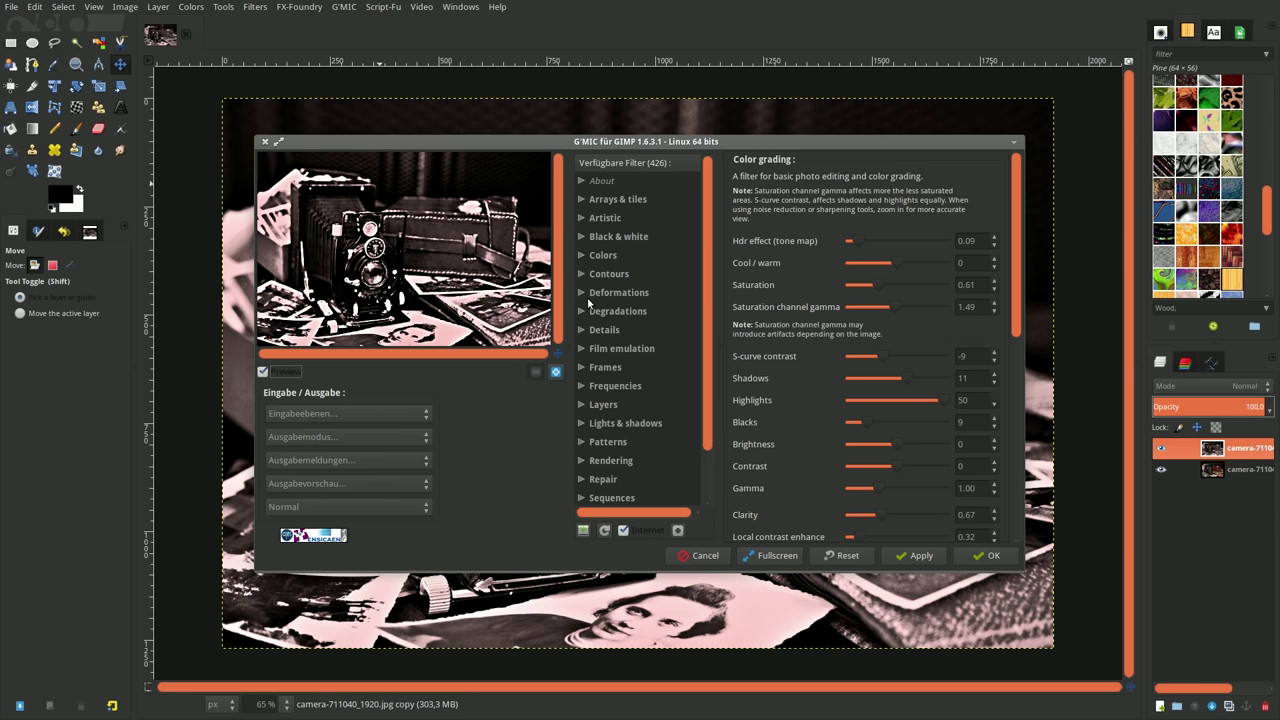
pyautogui.click(586, 312)
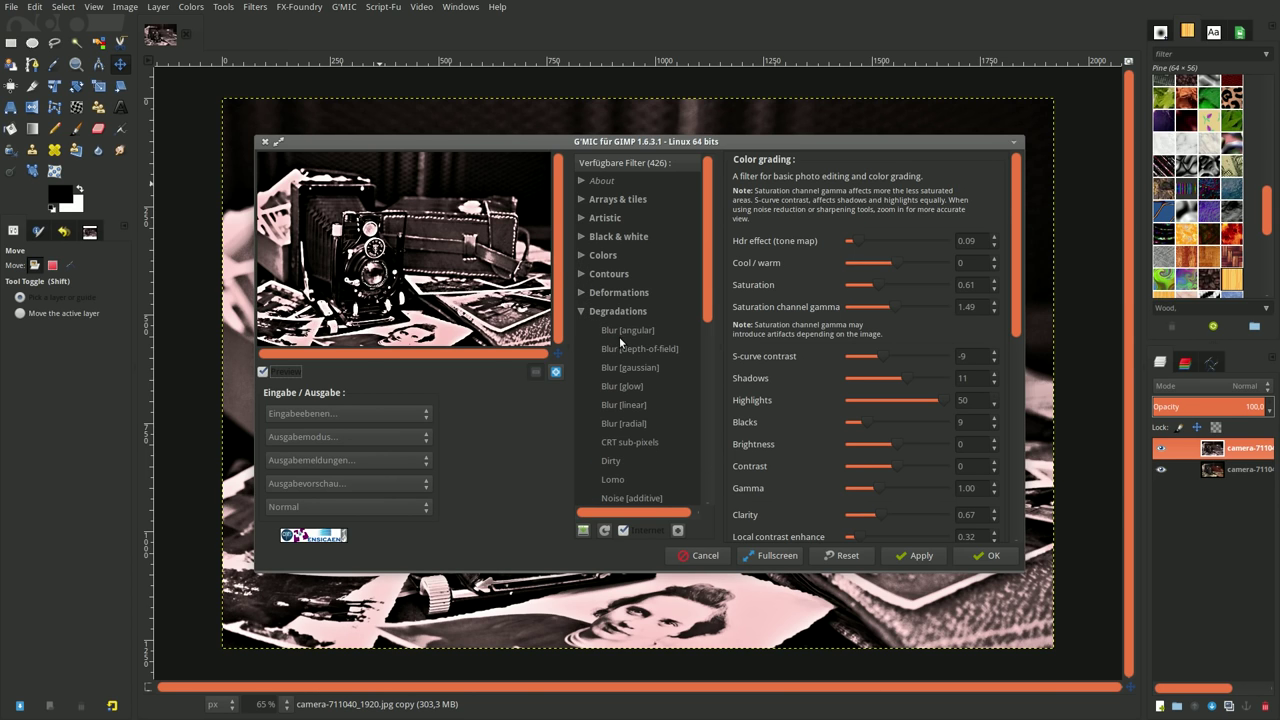
pyautogui.scroll(-2, 630, 365)
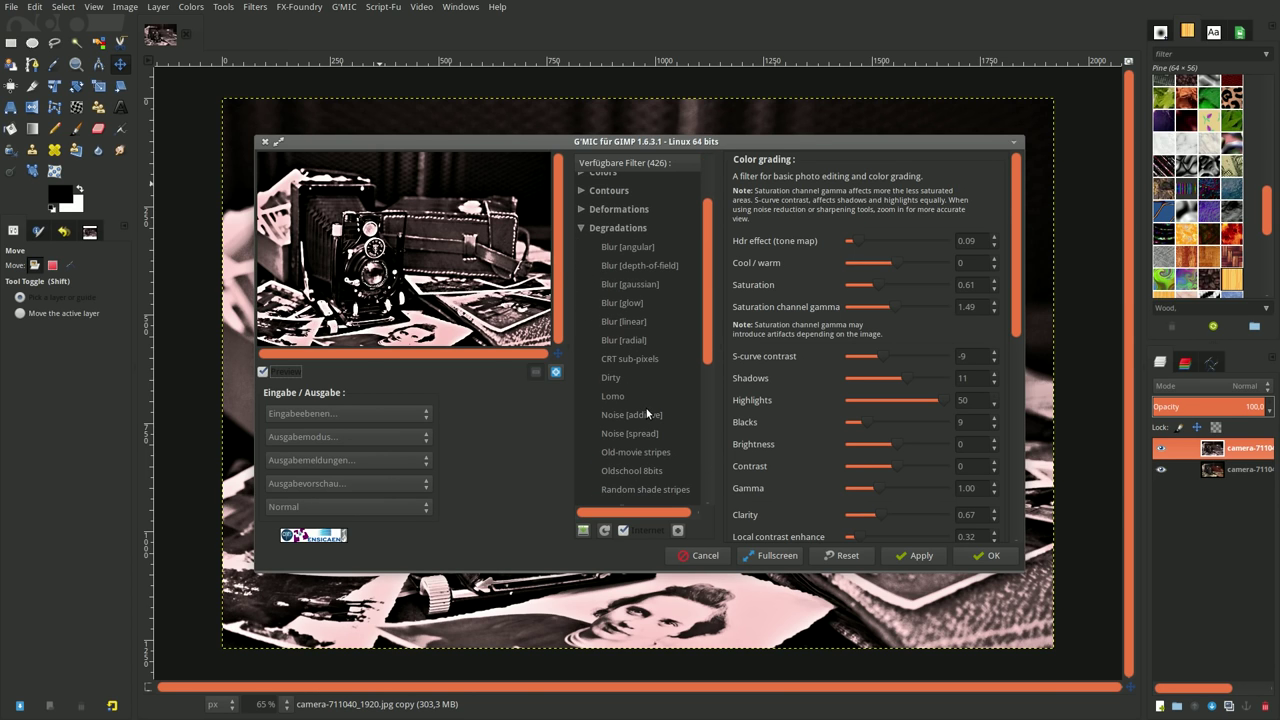
pyautogui.click(647, 414)
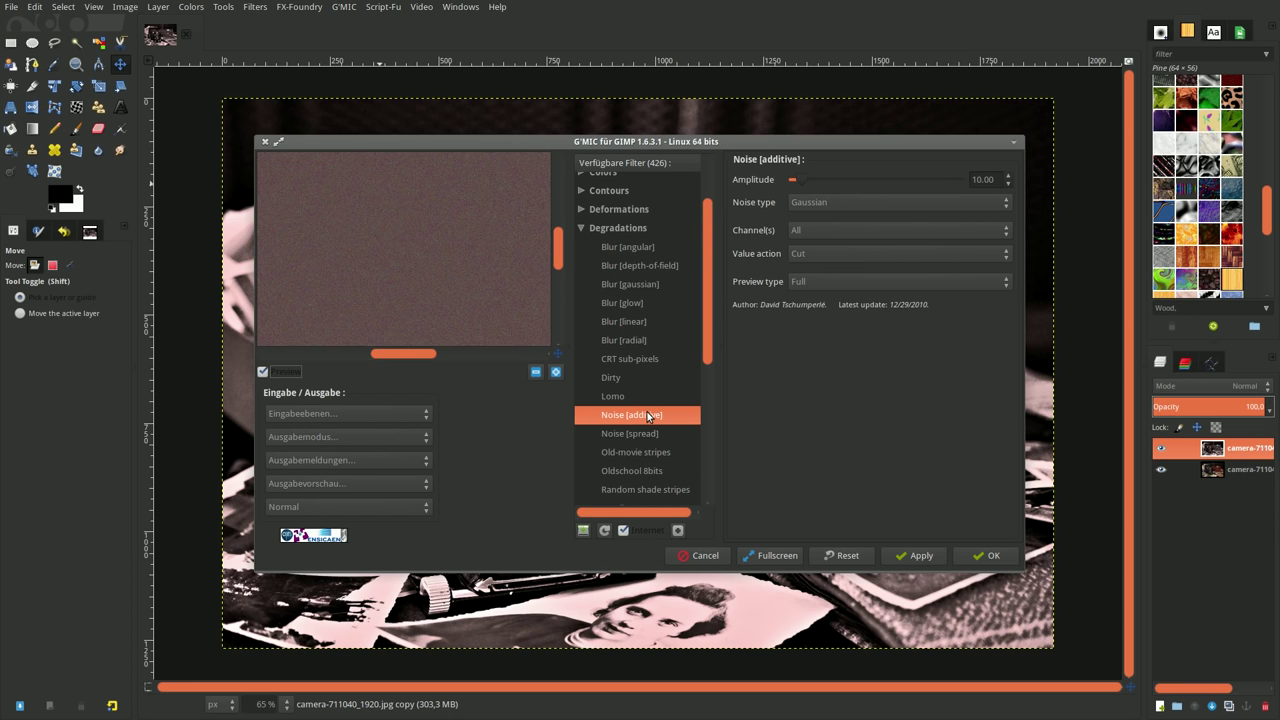
pyautogui.doubleClick(976, 180)
pyautogui.click(990, 555)
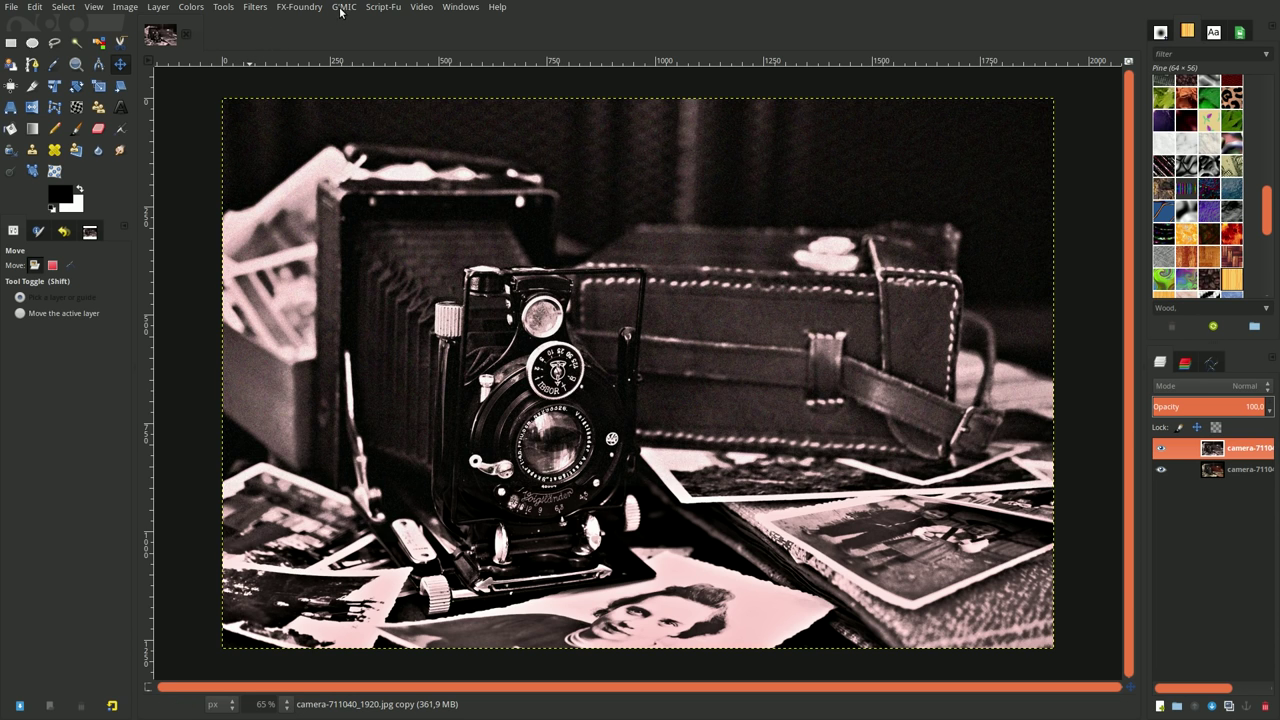
# Step: Select G'MIC's Blur [depth-of-field] filter and set its blur amplitude to 2
pyautogui.click(256, 7)
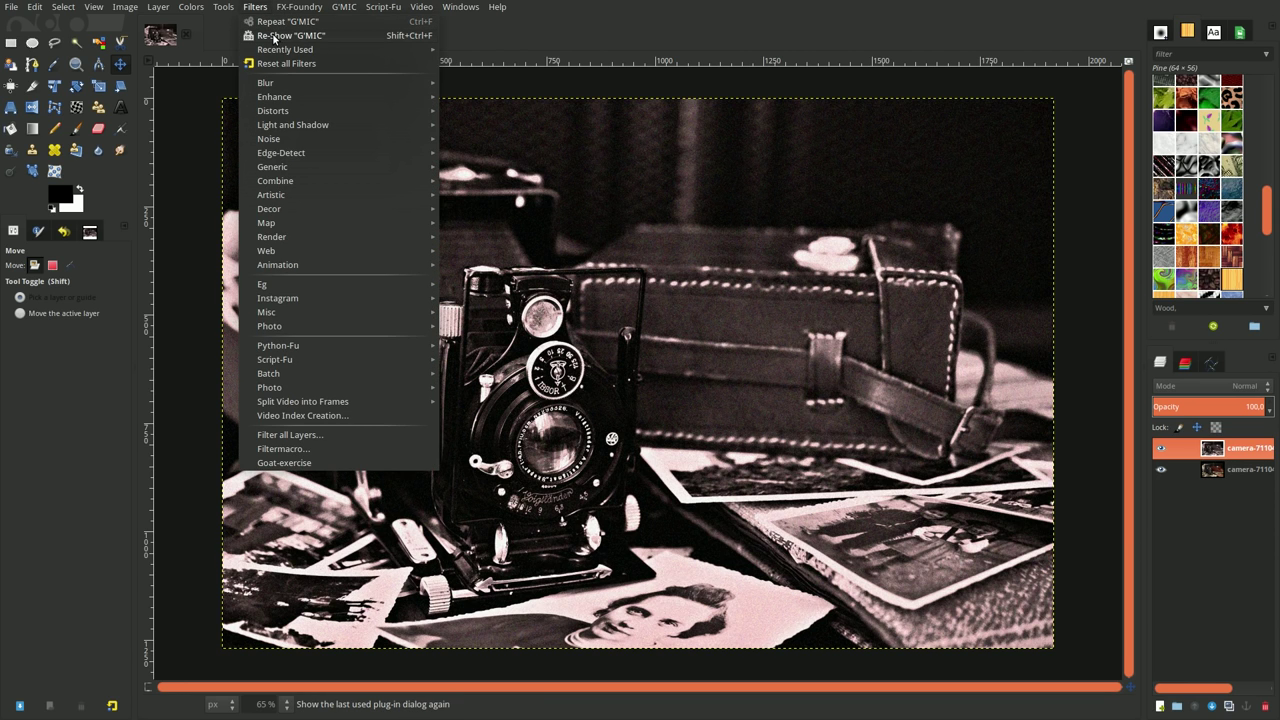
pyautogui.click(264, 36)
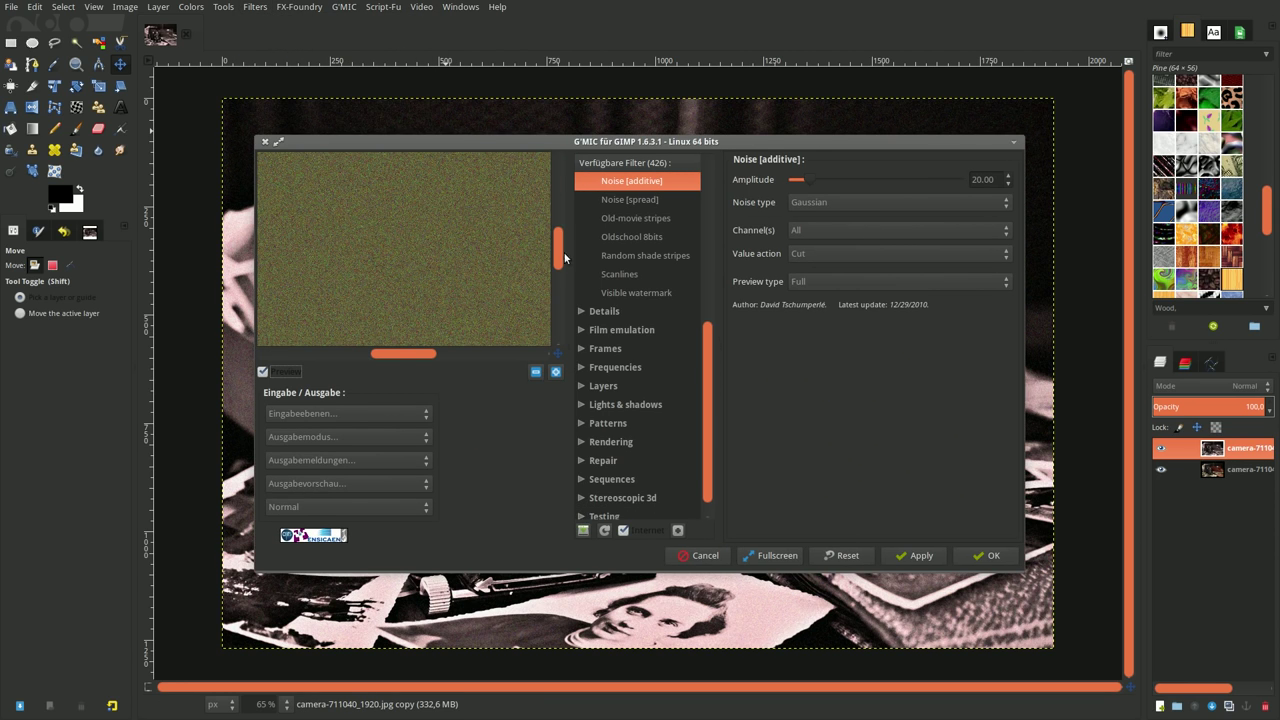
pyautogui.scroll(2, 620, 318)
pyautogui.scroll(3, 620, 318)
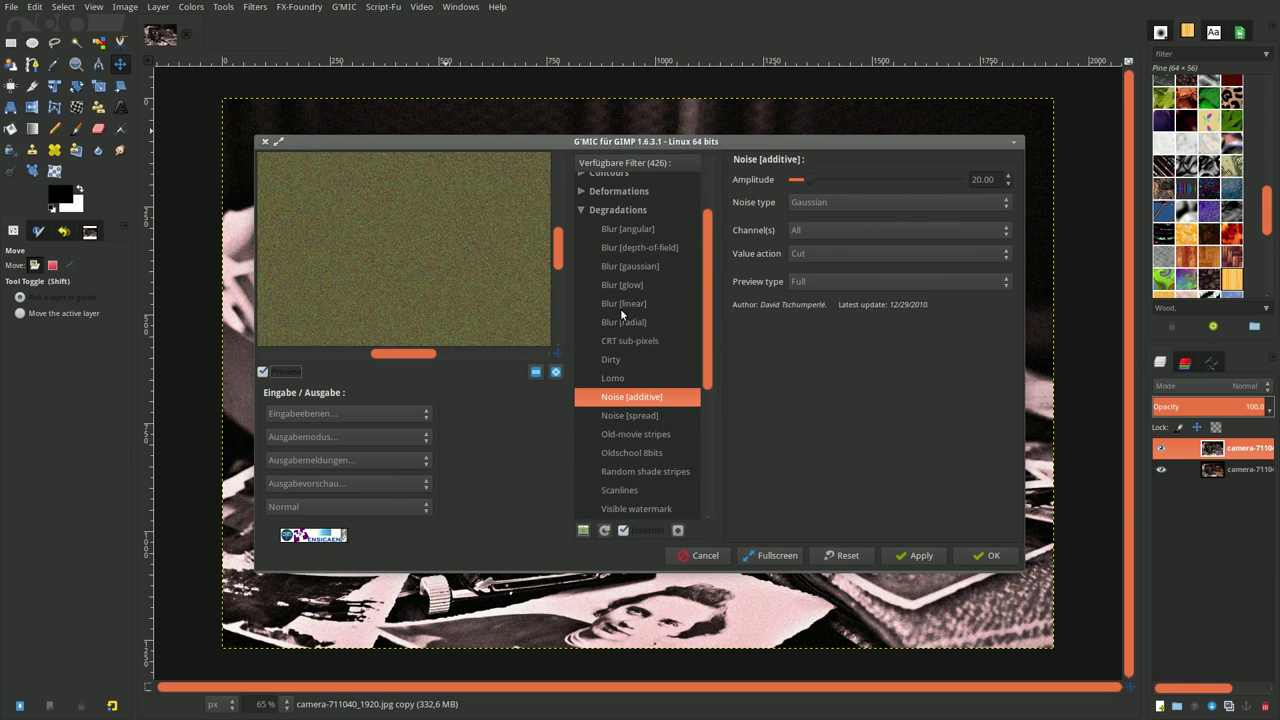
pyautogui.click(636, 252)
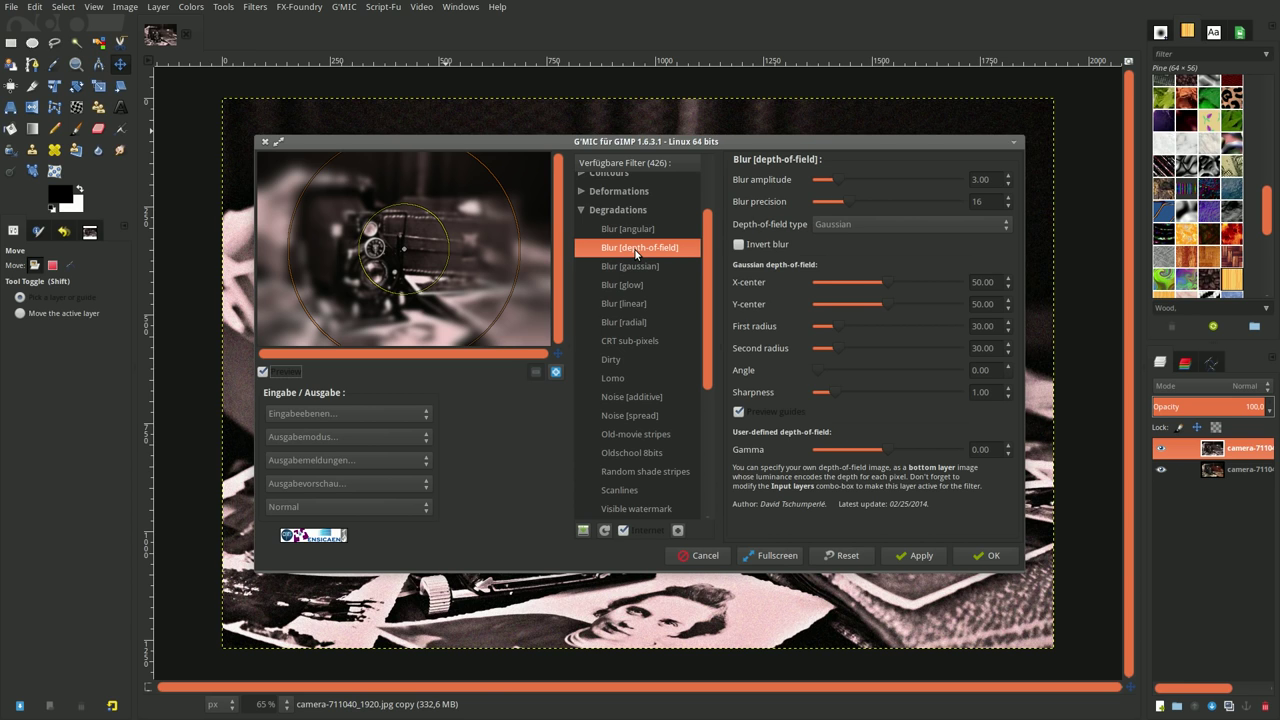
pyautogui.tripleClick(981, 179)
pyautogui.write('2')
pyautogui.press('Return')
# Step: Set the first radius to 85.71 and second radius to 58.10, then apply the blur
pyautogui.doubleClick(983, 325)
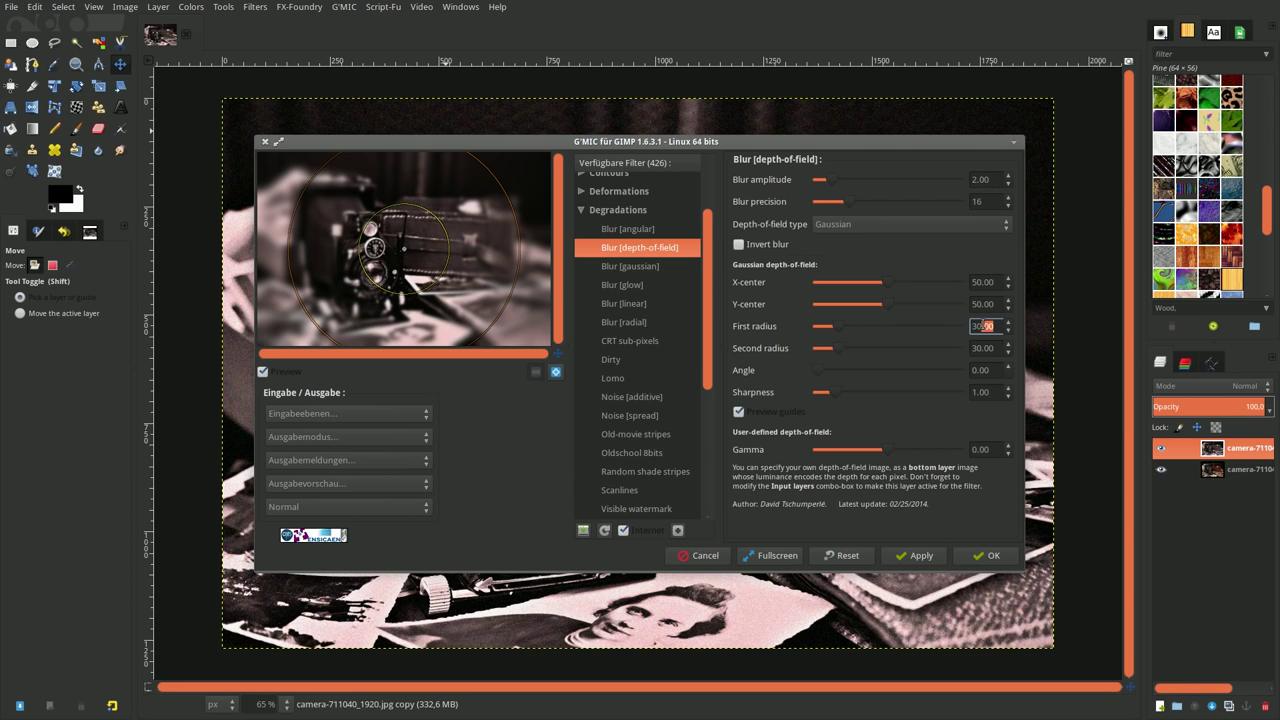
pyautogui.write('85')
pyautogui.write('.7')
pyautogui.write('1')
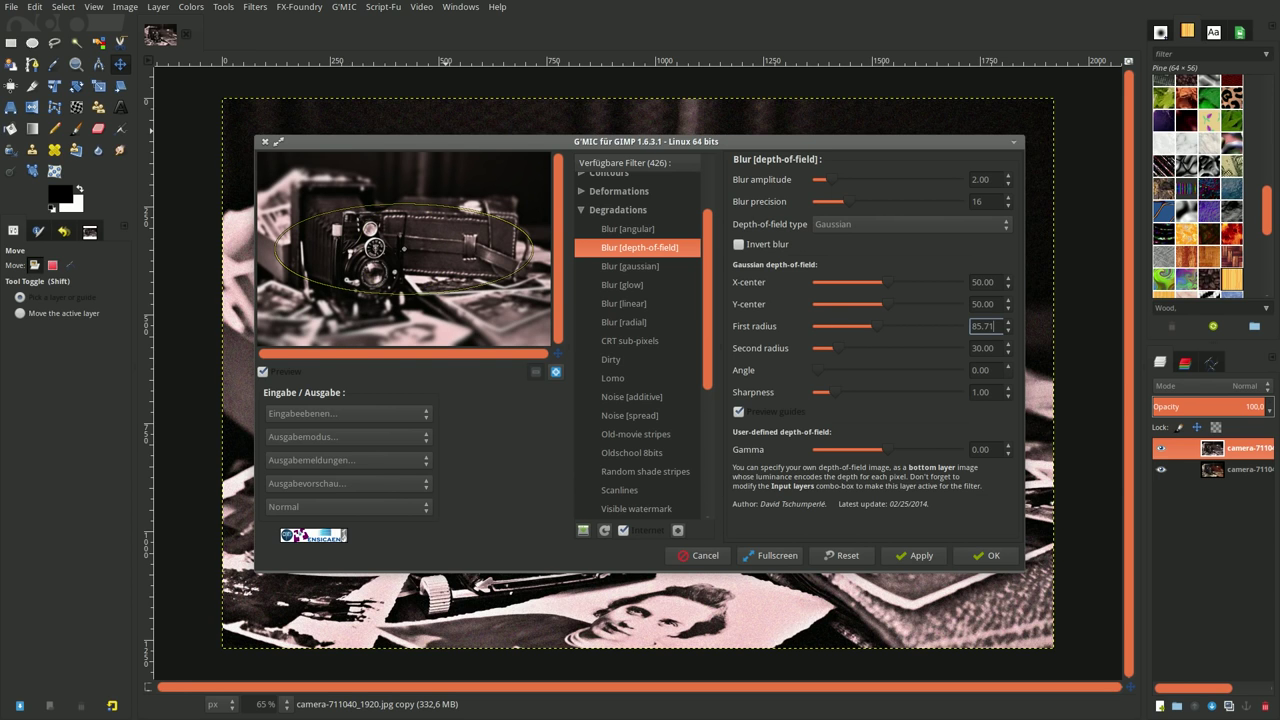
pyautogui.press('Tab')
pyautogui.write('5')
pyautogui.write('8.')
pyautogui.write('10')
pyautogui.press('Return')
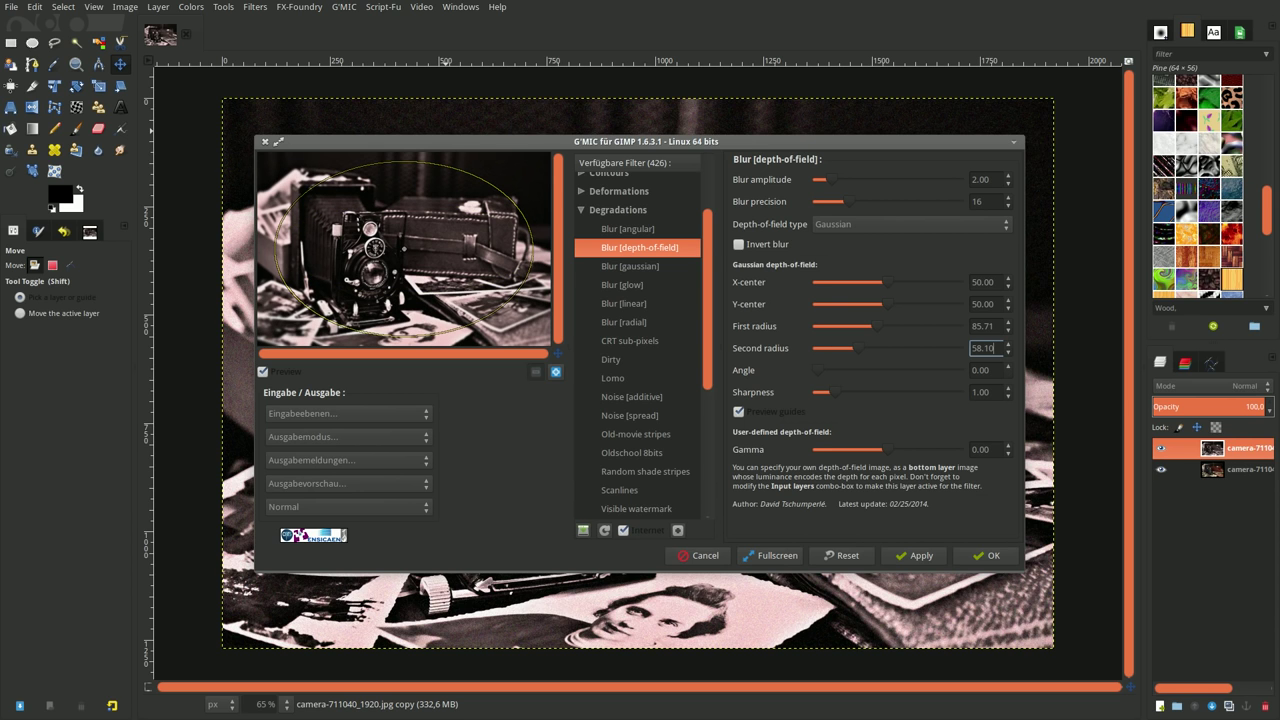
pyautogui.click(988, 555)
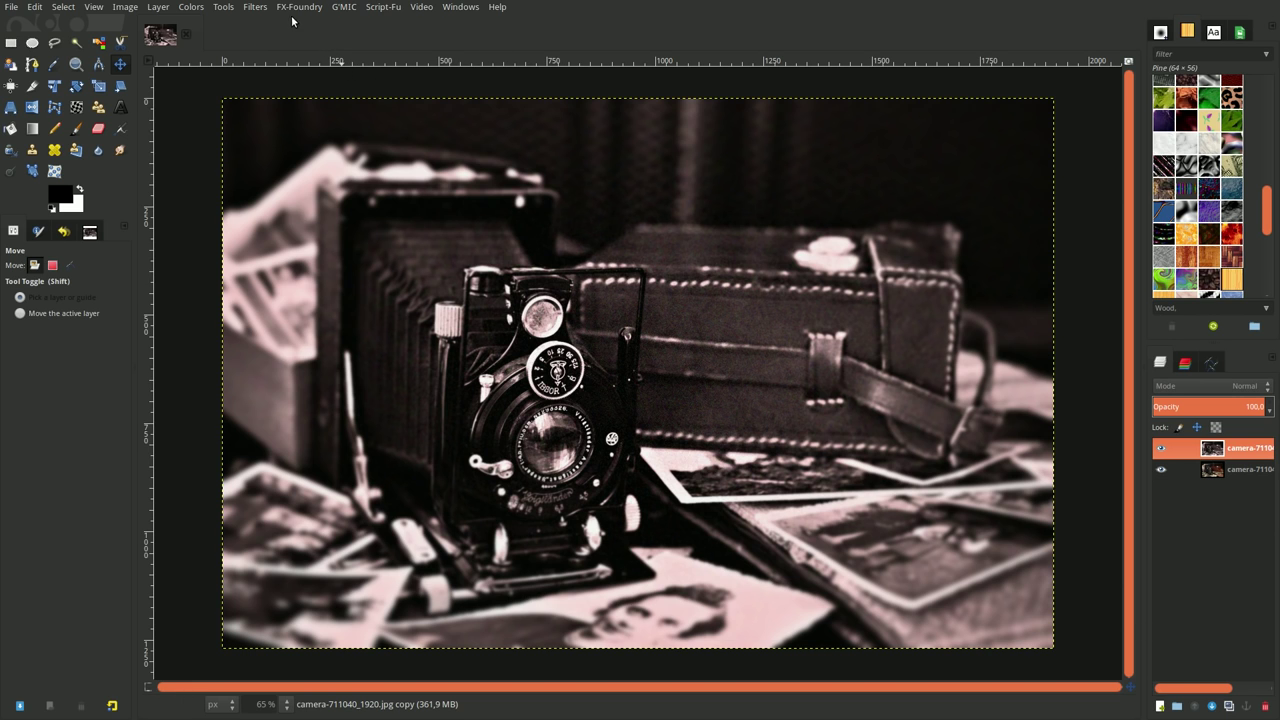
# Step: Apply G'MIC's Frames > Vignette with its default strength of 70
pyautogui.click(255, 7)
pyautogui.click(262, 34)
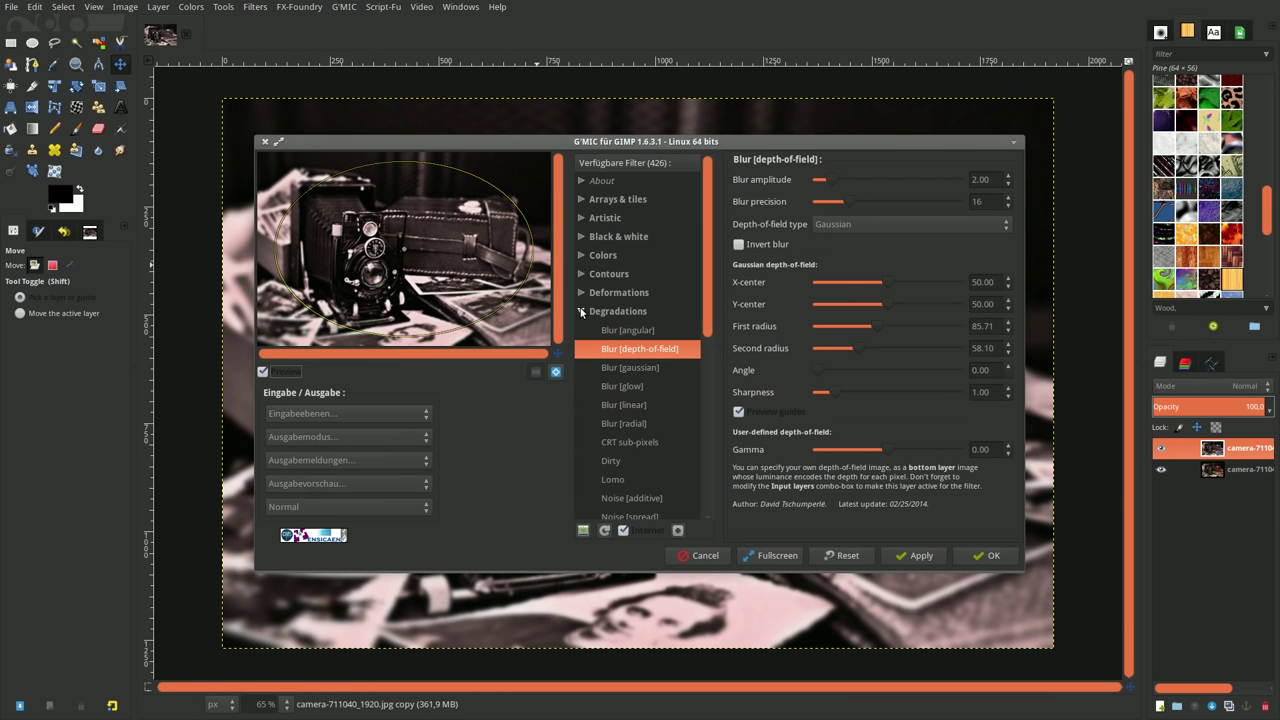
pyautogui.click(582, 312)
pyautogui.click(583, 368)
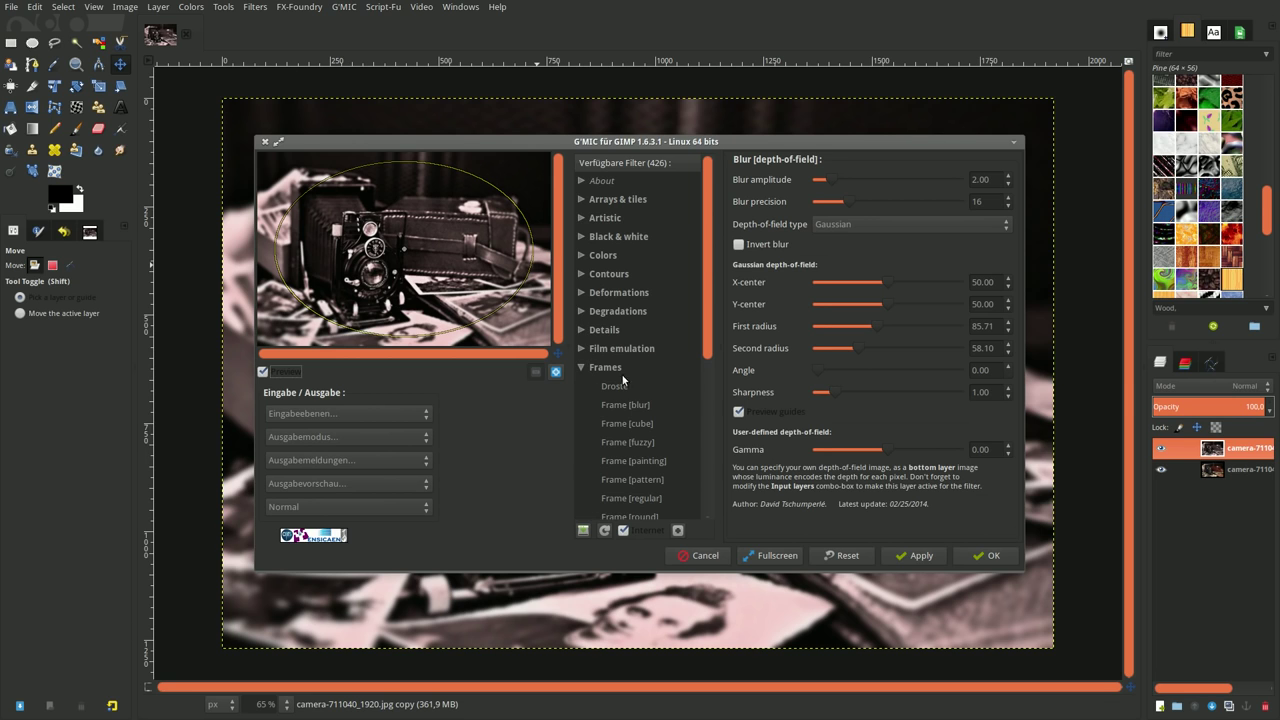
pyautogui.scroll(-4, 668, 393)
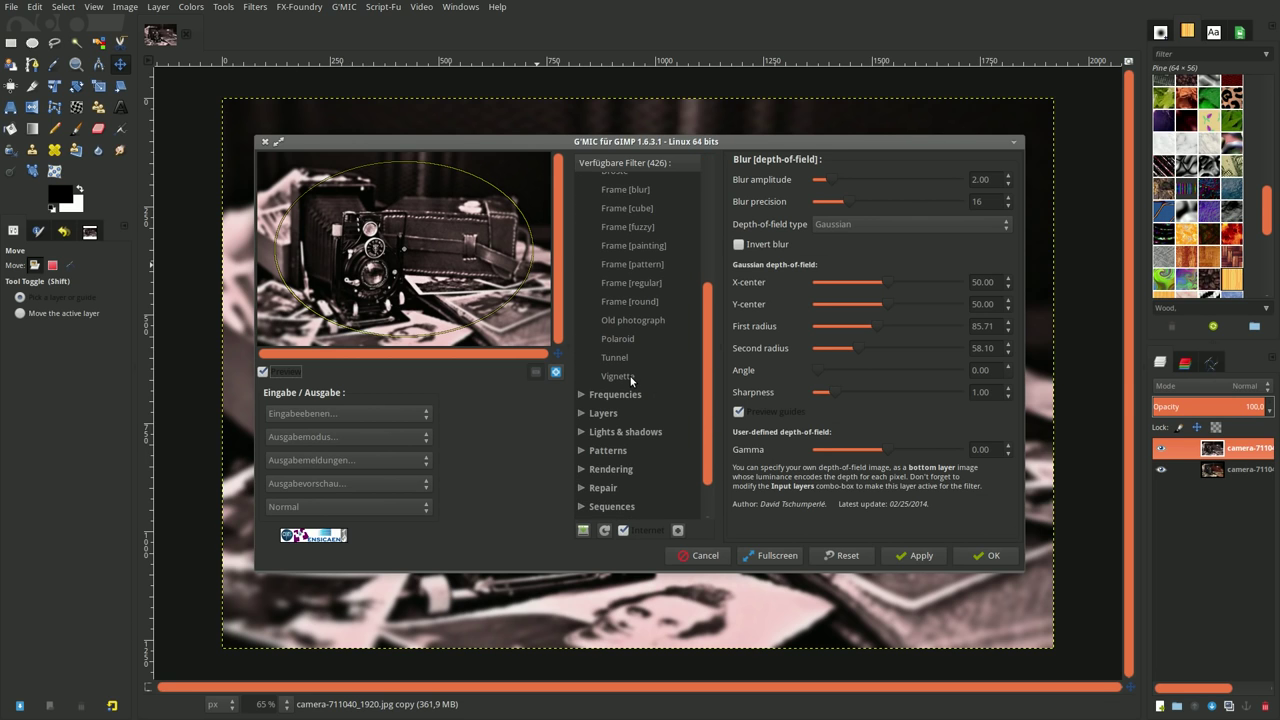
pyautogui.click(630, 376)
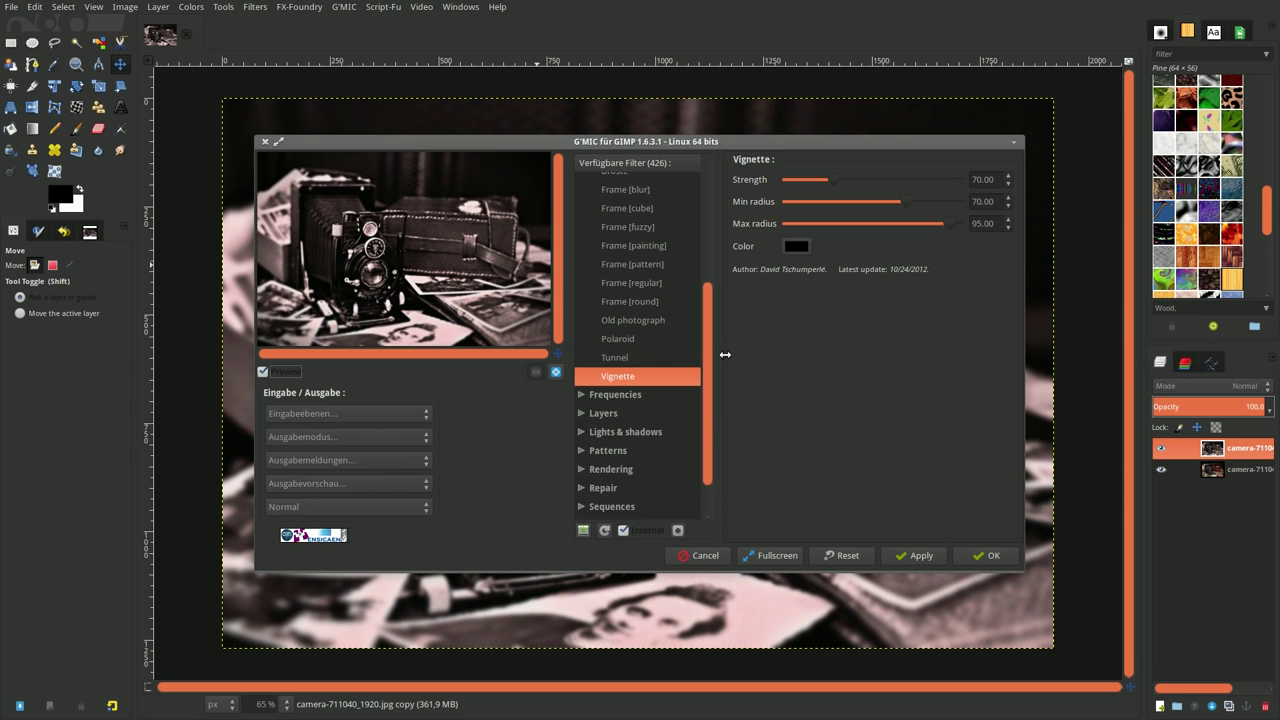
pyautogui.click(988, 556)
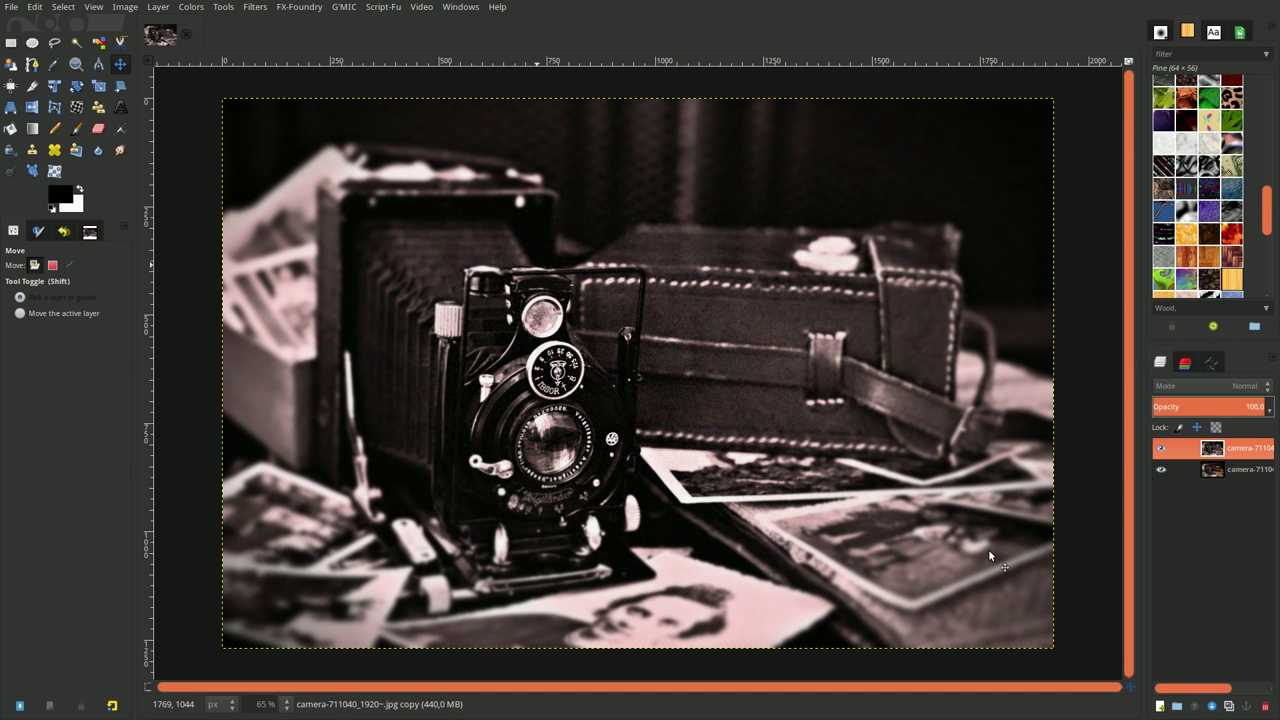
# Step: Reopen G'MIC and select the Colors > Color balance filter
pyautogui.click(254, 8)
pyautogui.click(272, 38)
pyautogui.scroll(3, 645, 296)
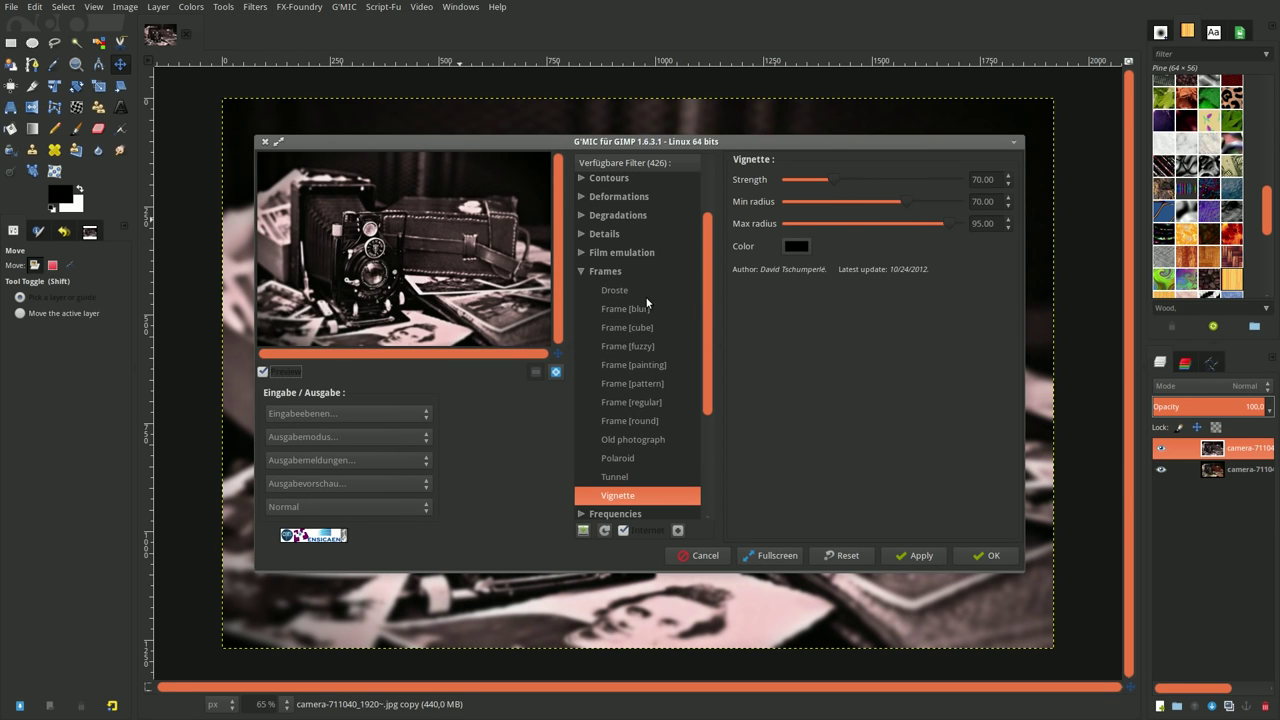
pyautogui.click(583, 274)
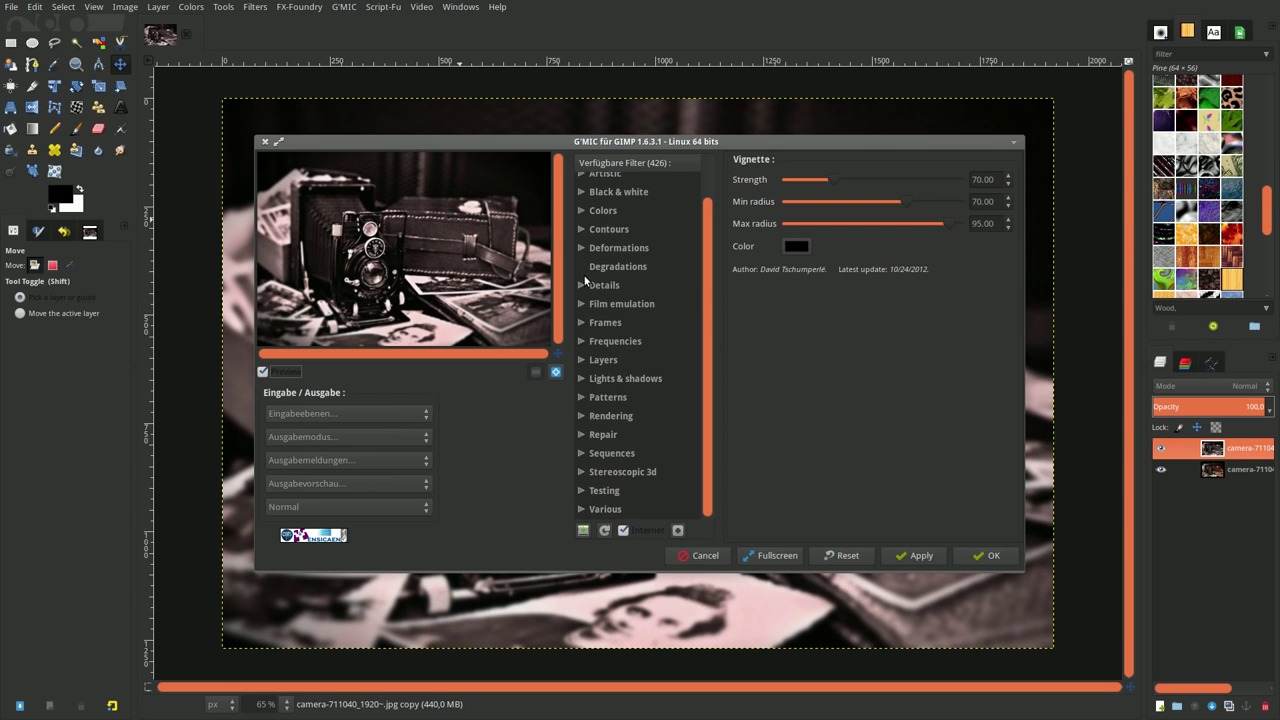
pyautogui.click(581, 211)
pyautogui.click(625, 322)
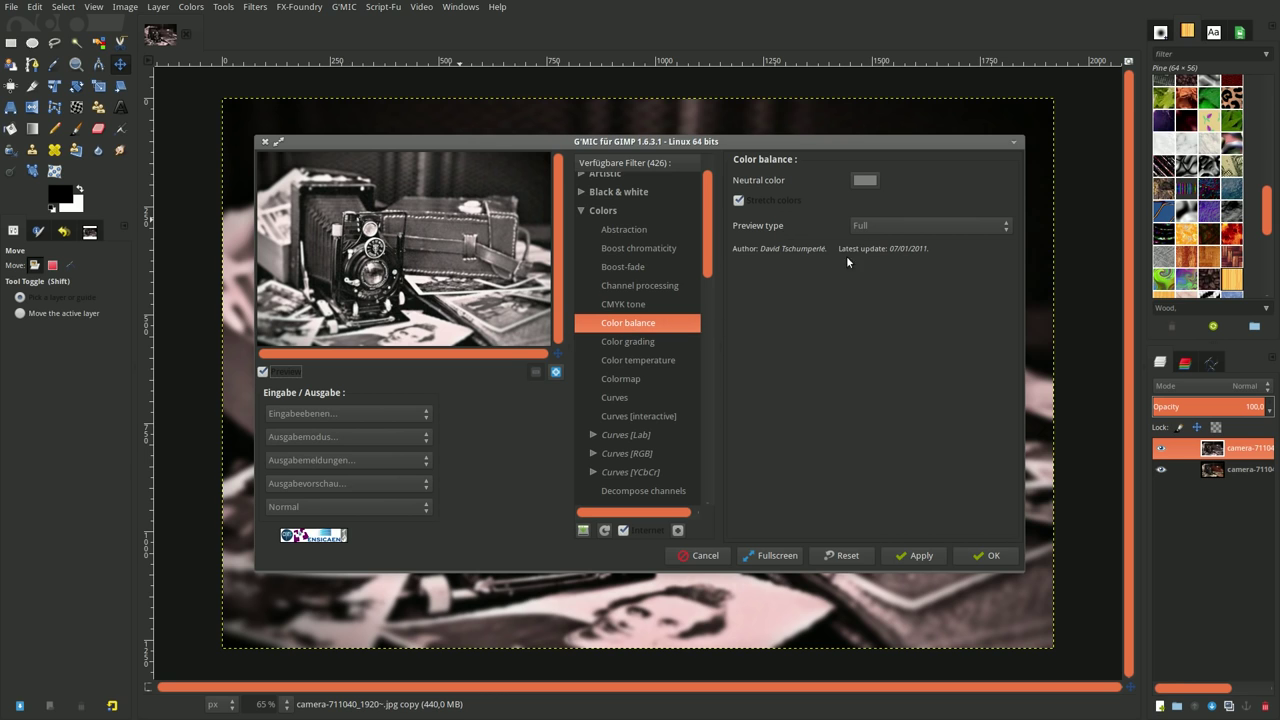
# Step: Set the neutral colour to #404040 and apply the colour balance
pyautogui.click(865, 180)
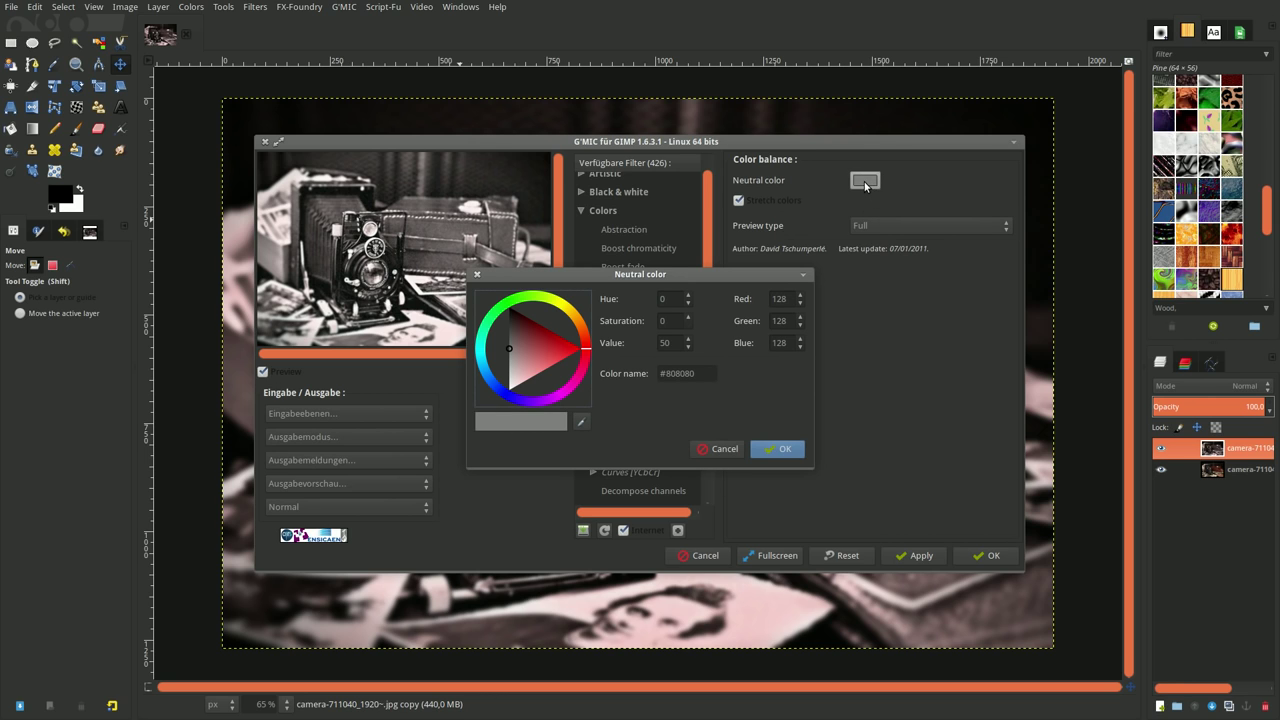
pyautogui.doubleClick(710, 373)
pyautogui.write('404040')
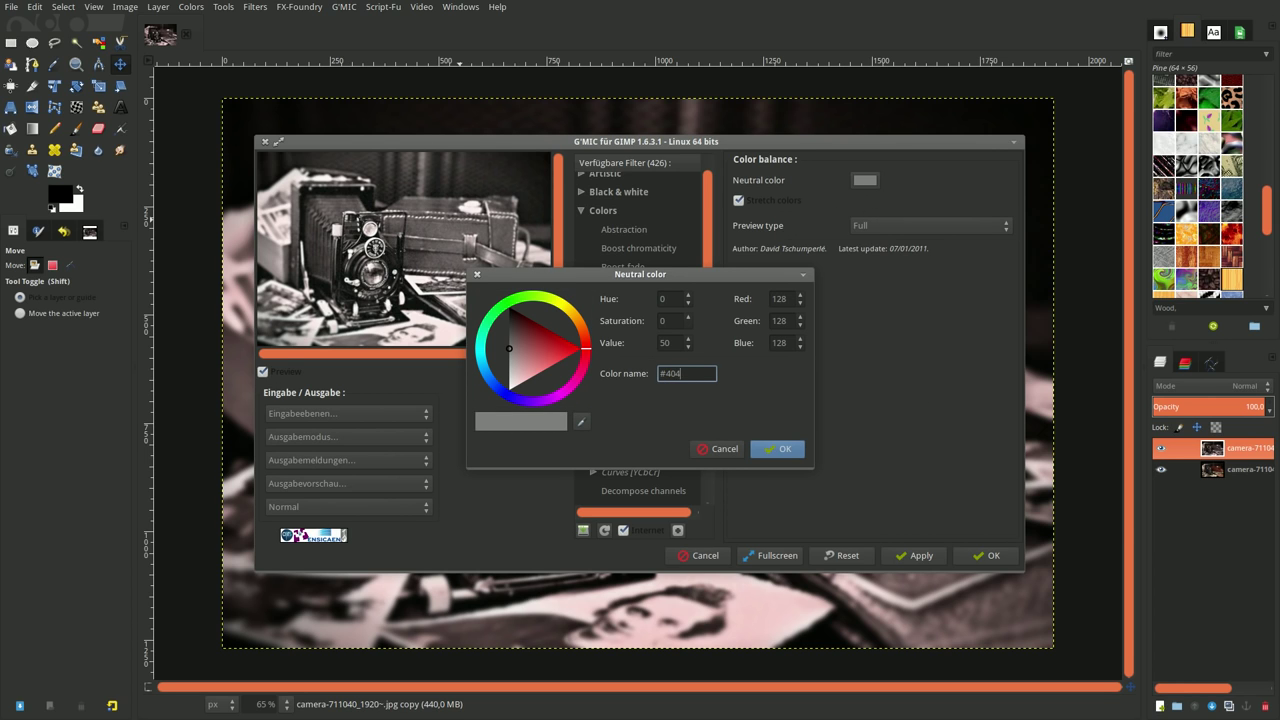
pyautogui.press('Return')
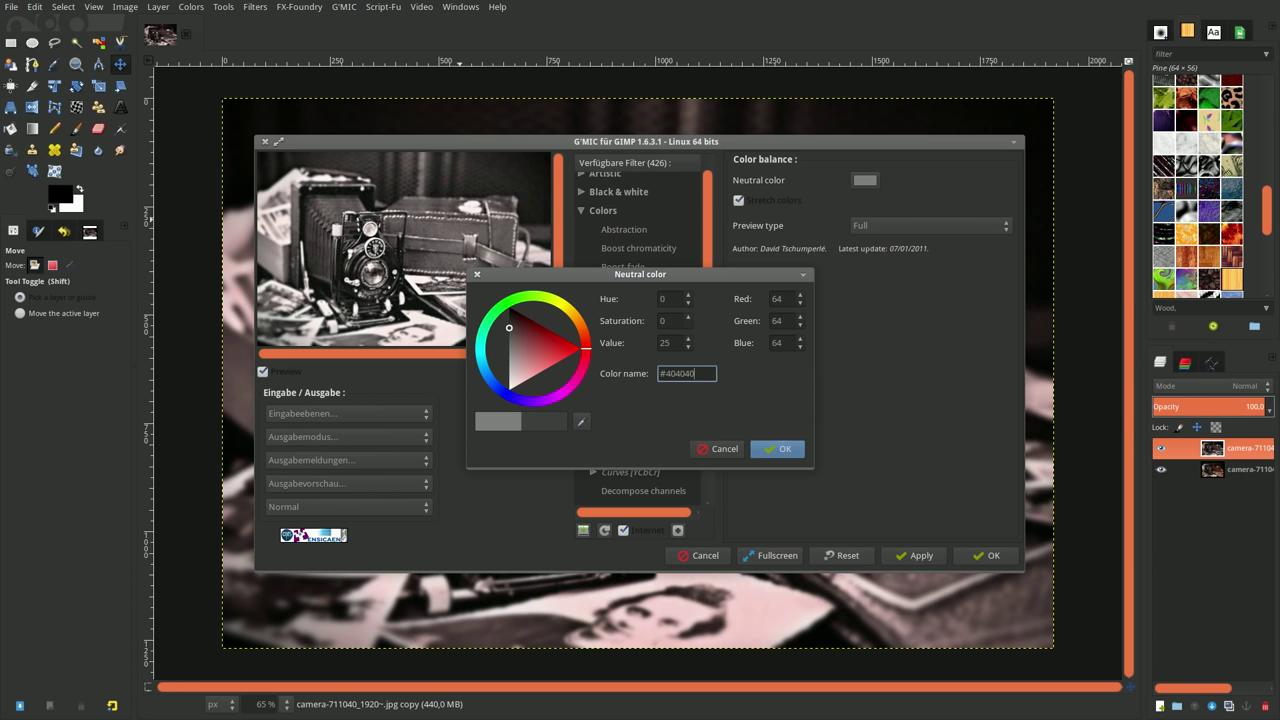
pyautogui.click(776, 449)
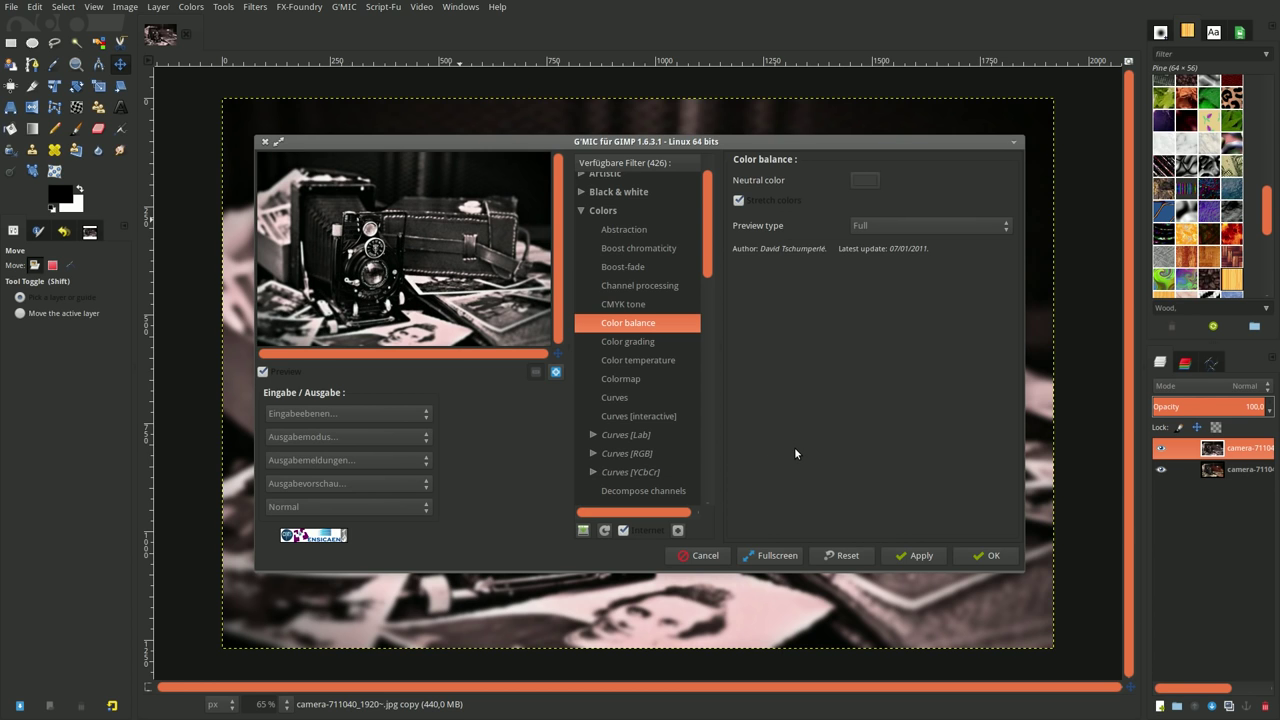
pyautogui.click(978, 556)
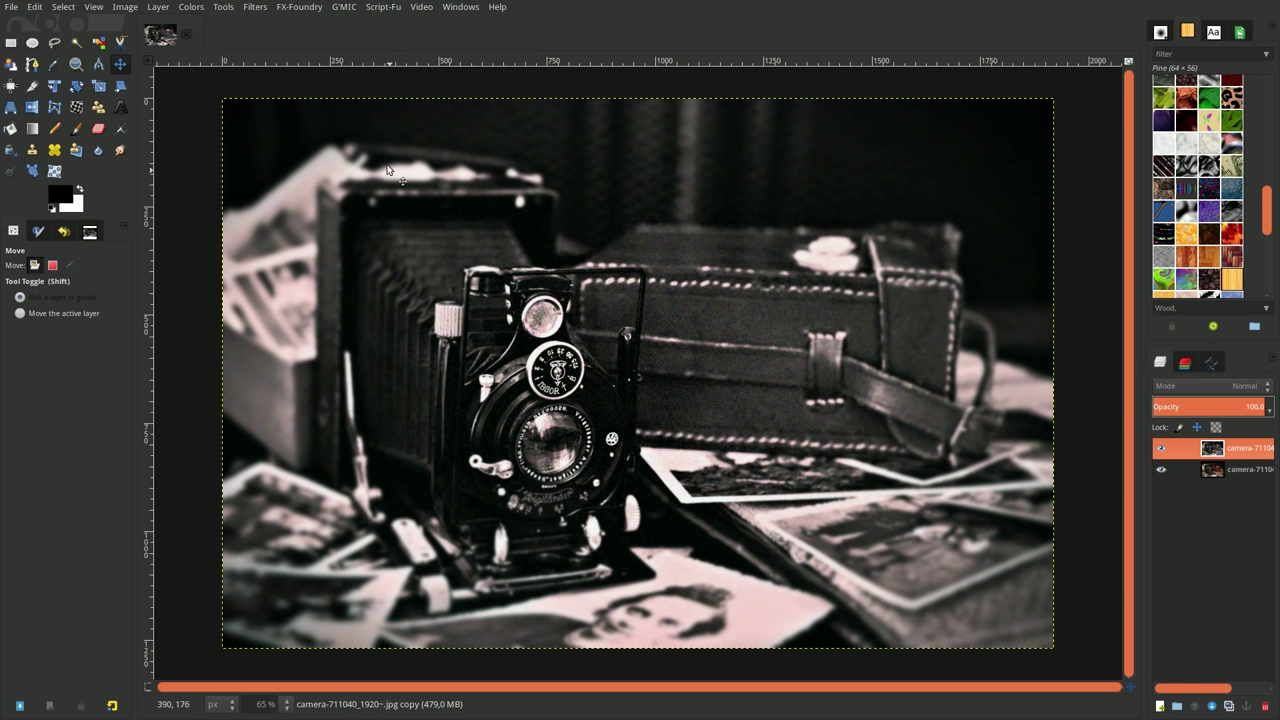
# Step: Apply G'MIC's Details > Sharpen [gold-meinel] filter with default settings
pyautogui.click(258, 8)
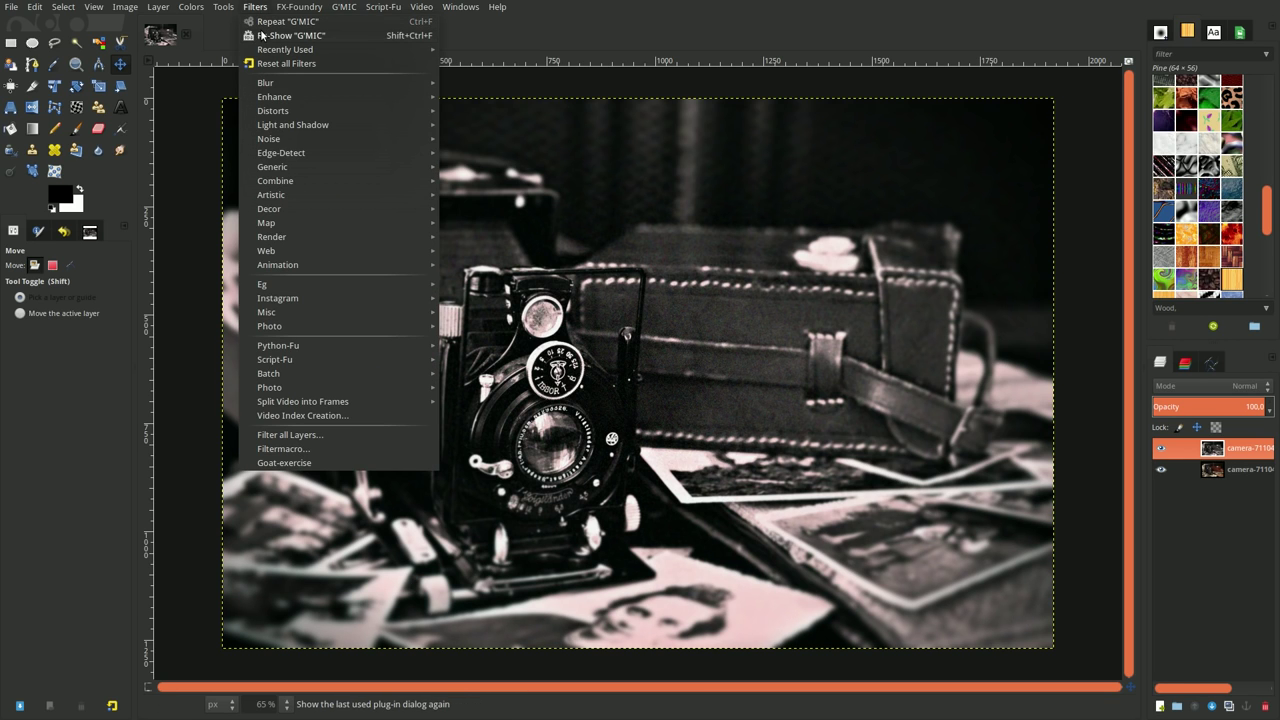
pyautogui.click(265, 37)
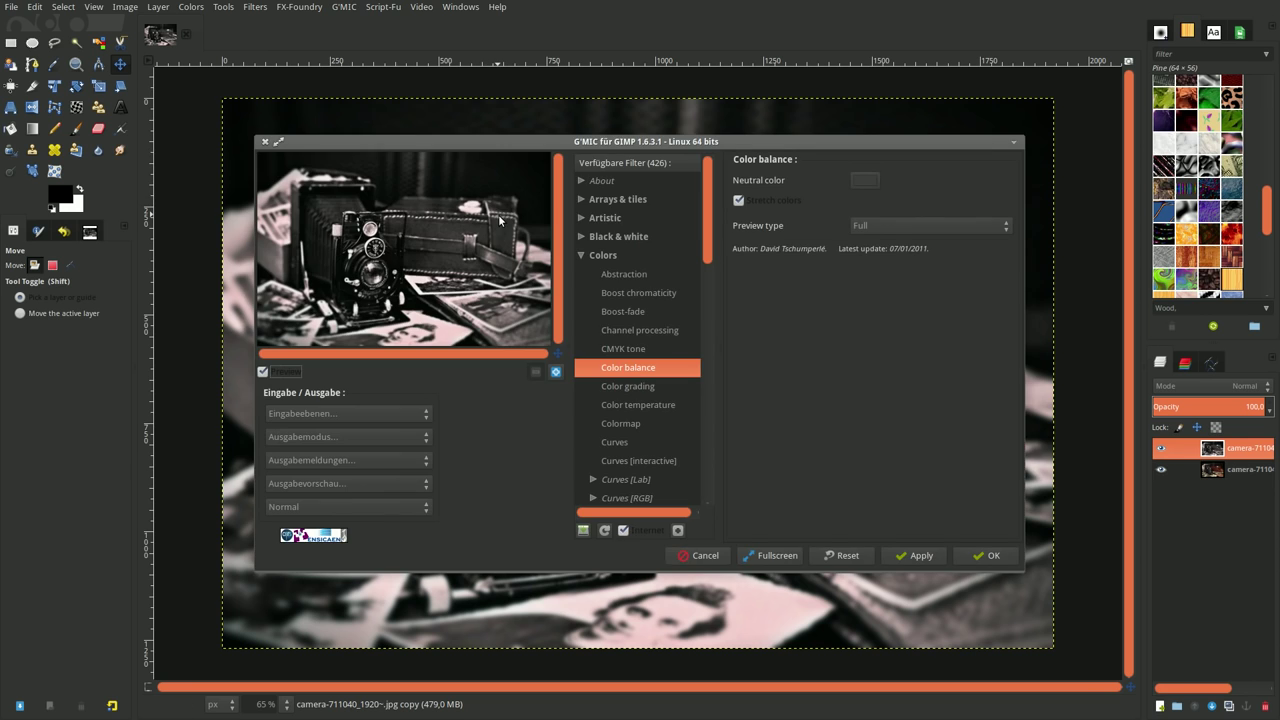
pyautogui.click(578, 255)
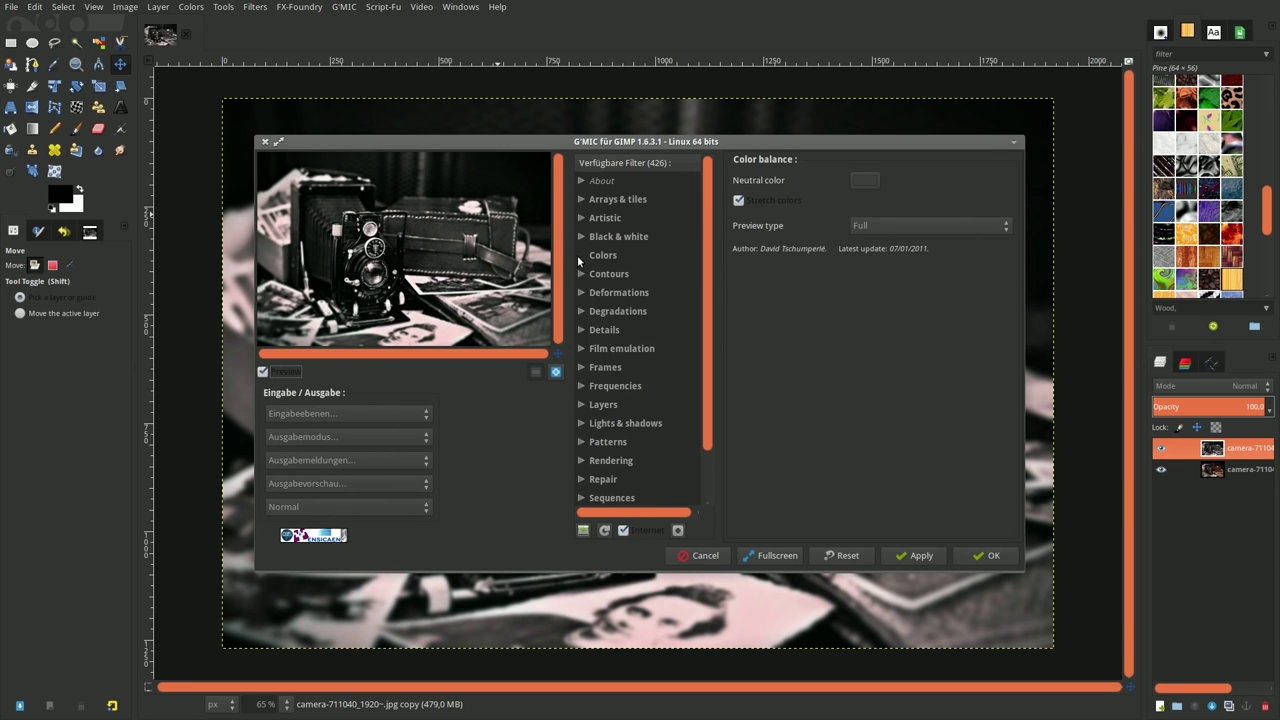
pyautogui.click(581, 330)
pyautogui.scroll(-2, 594, 336)
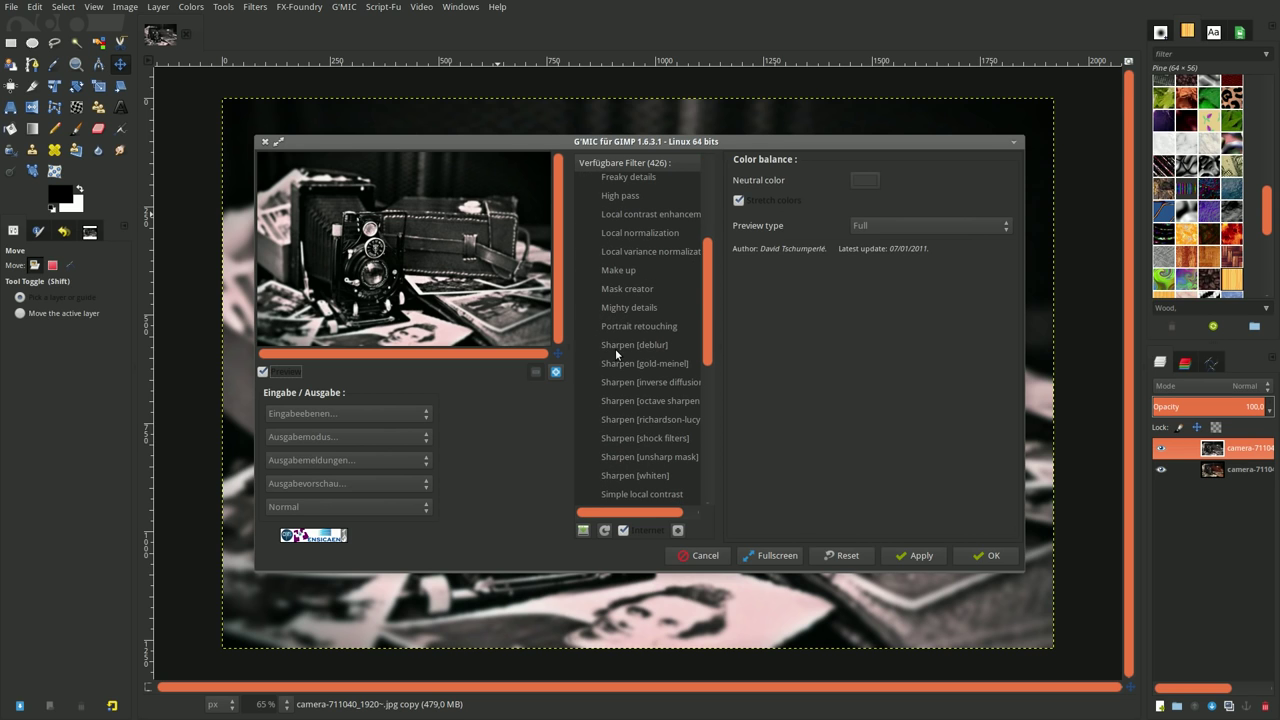
pyautogui.click(633, 364)
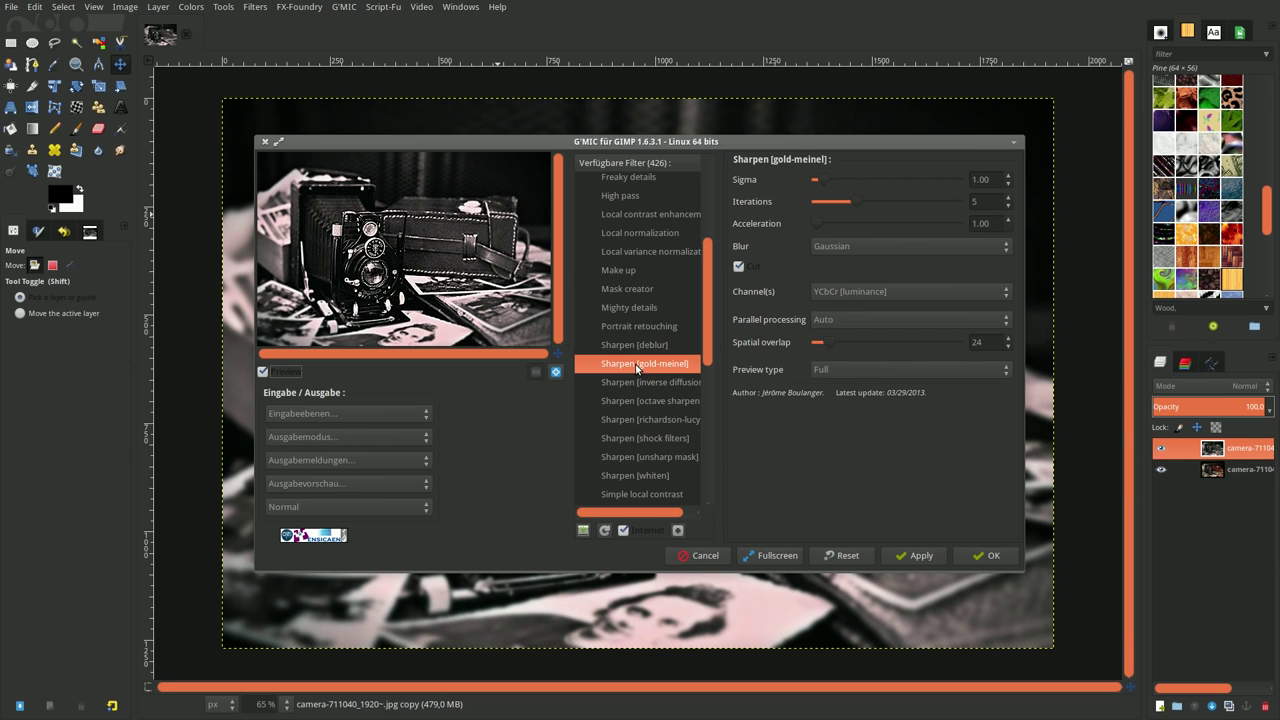
pyautogui.click(990, 555)
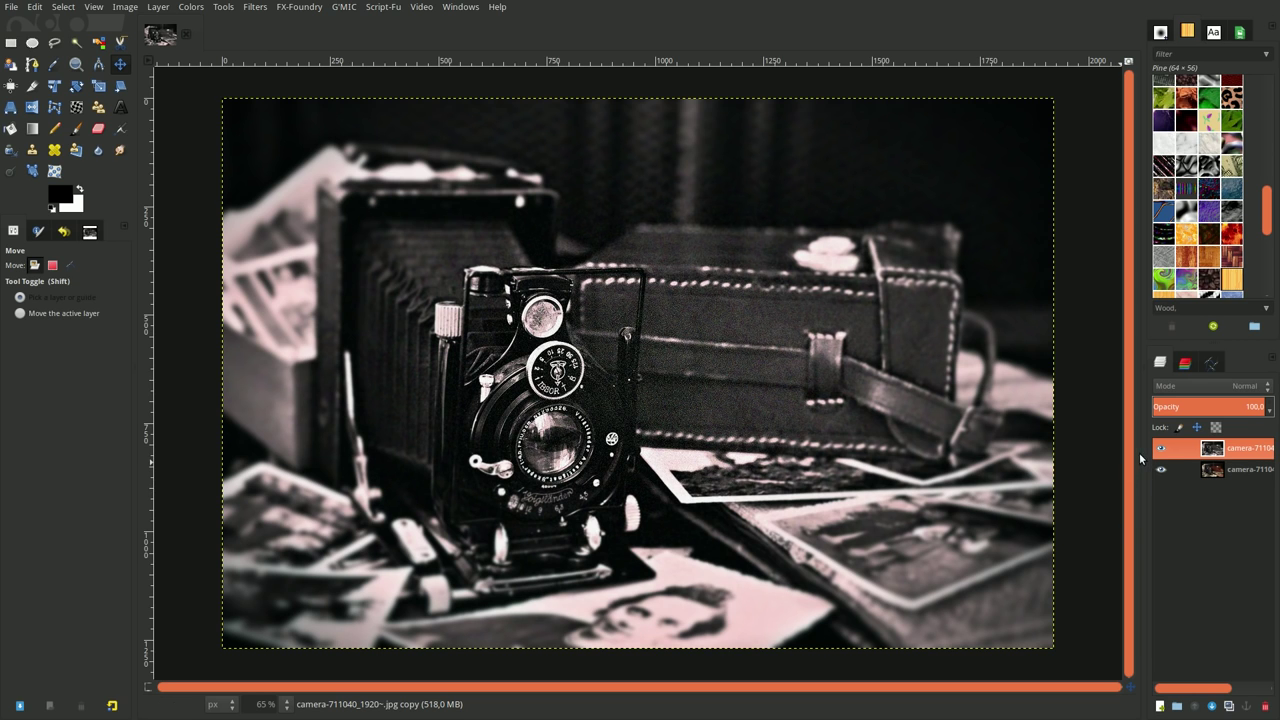
pyautogui.click(1161, 449)
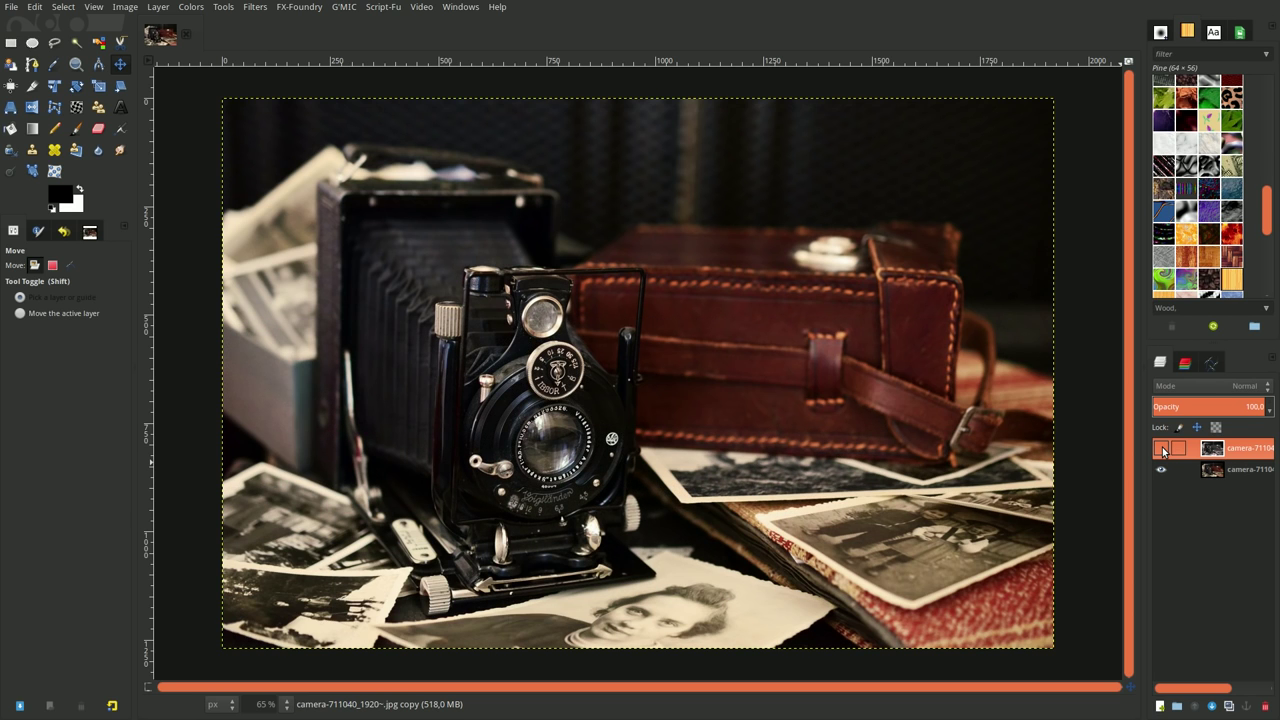
pyautogui.click(1161, 449)
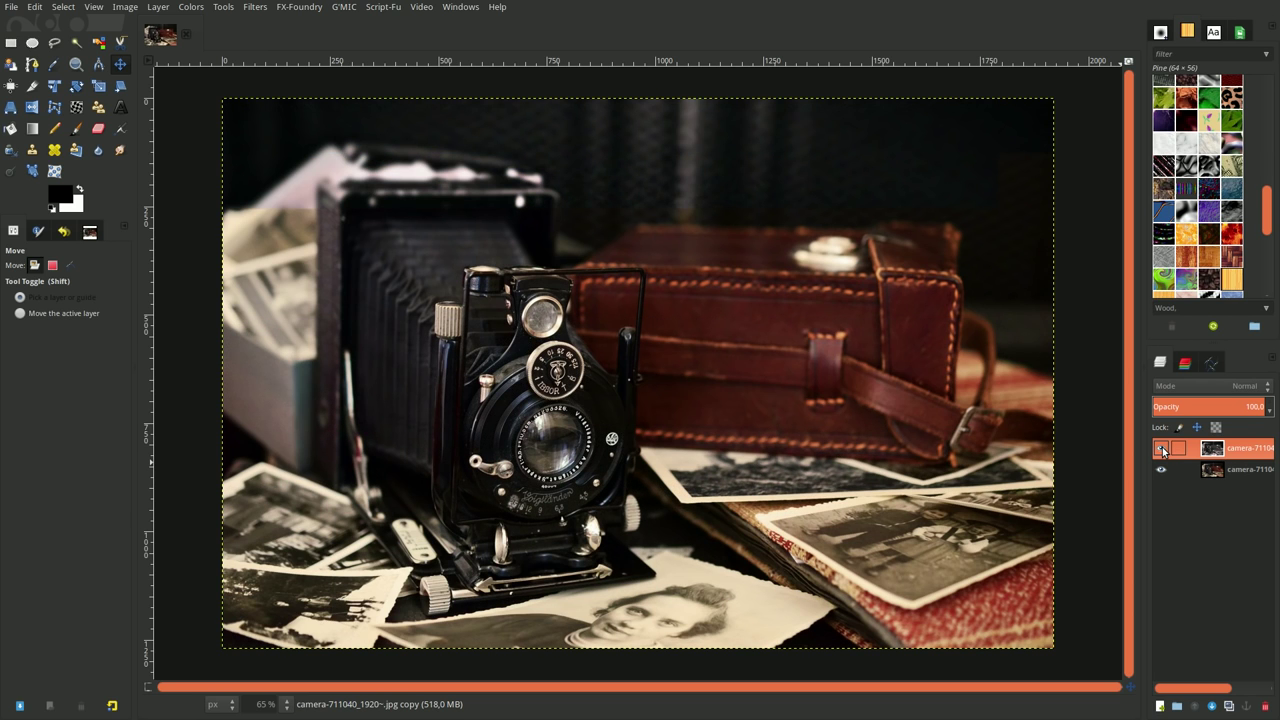